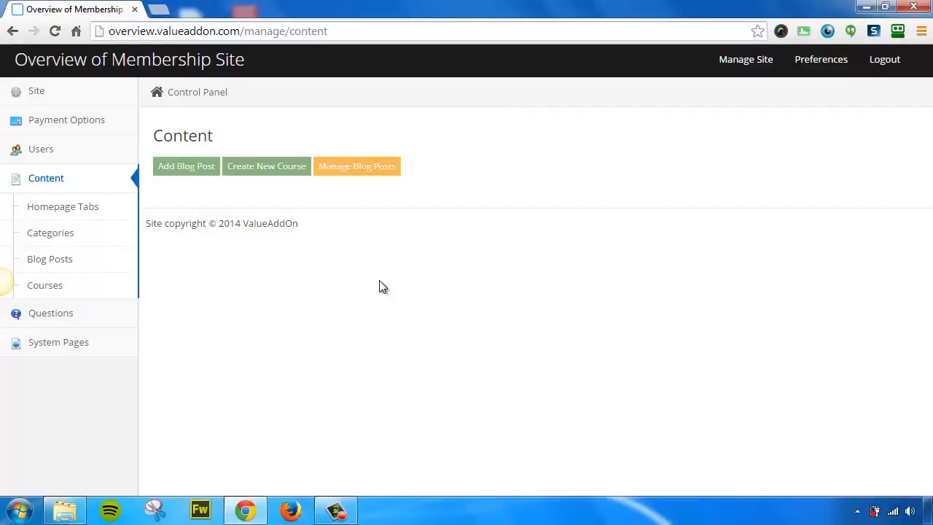
Step: Open the membership site's public homepage in a new browser tab and look through its home and content areas
{"action": "right_click", "coordinate": [103, 64]}
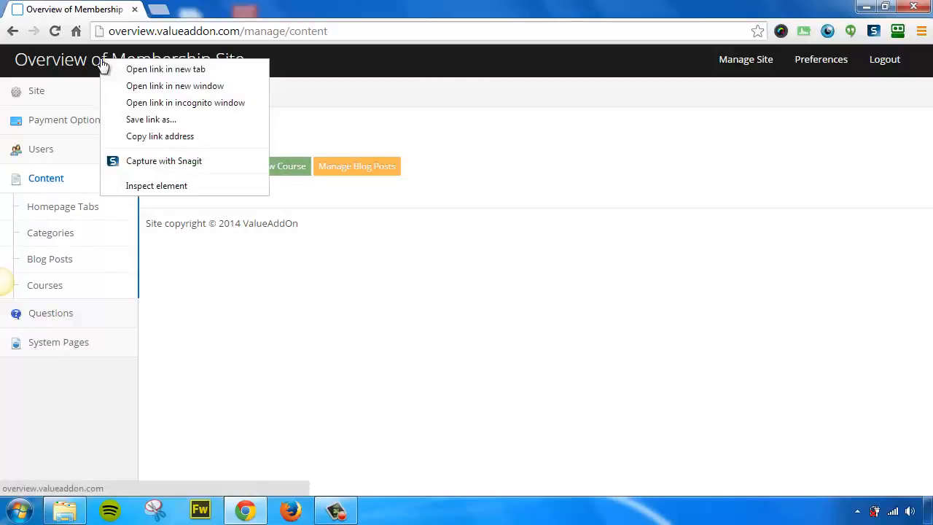
{"action": "left_click", "coordinate": [133, 70]}
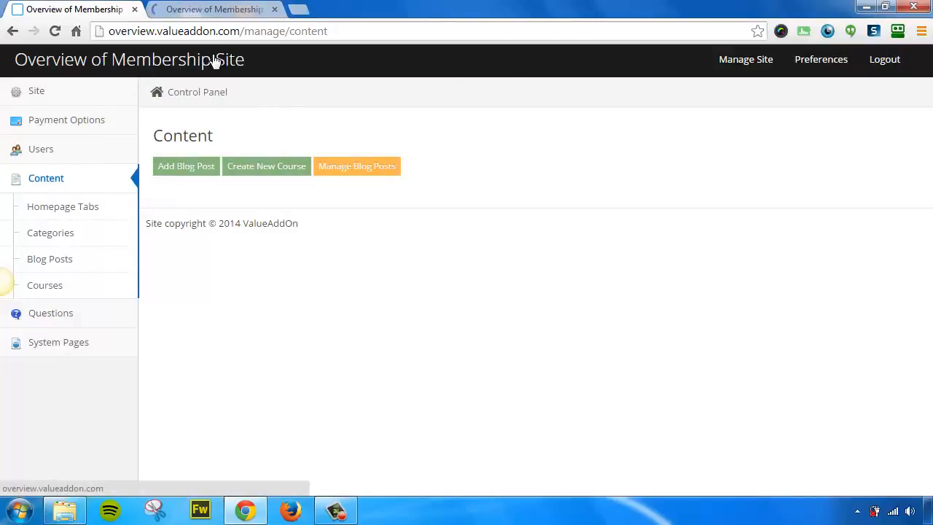
{"action": "left_click", "coordinate": [226, 14]}
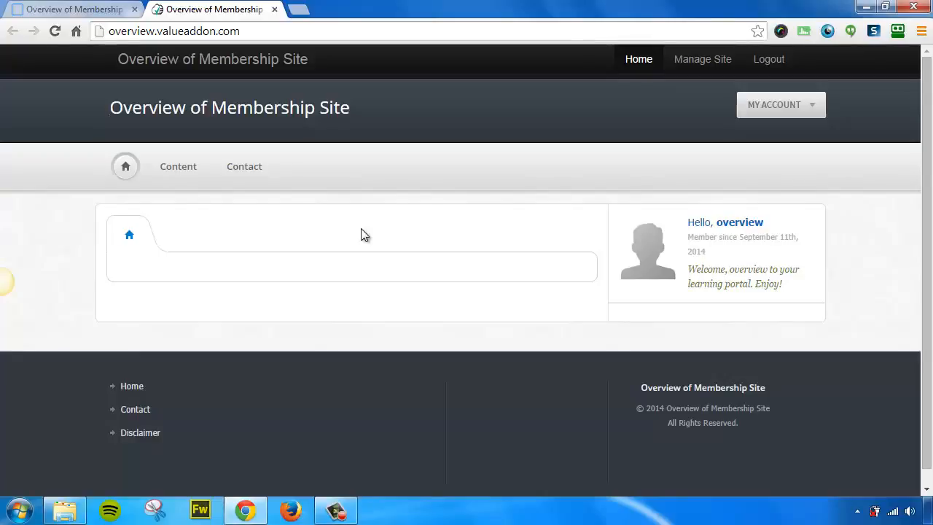
{"action": "left_click", "coordinate": [126, 169]}
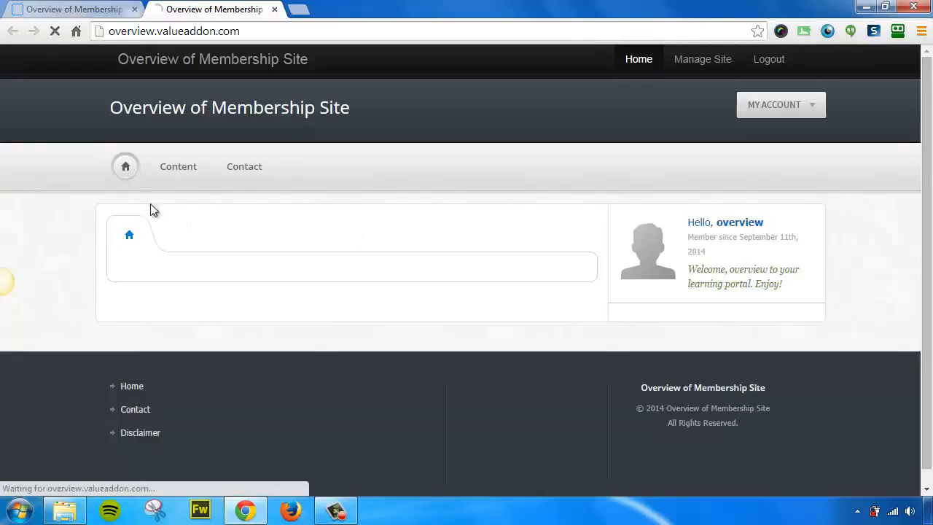
{"action": "left_click", "coordinate": [185, 179]}
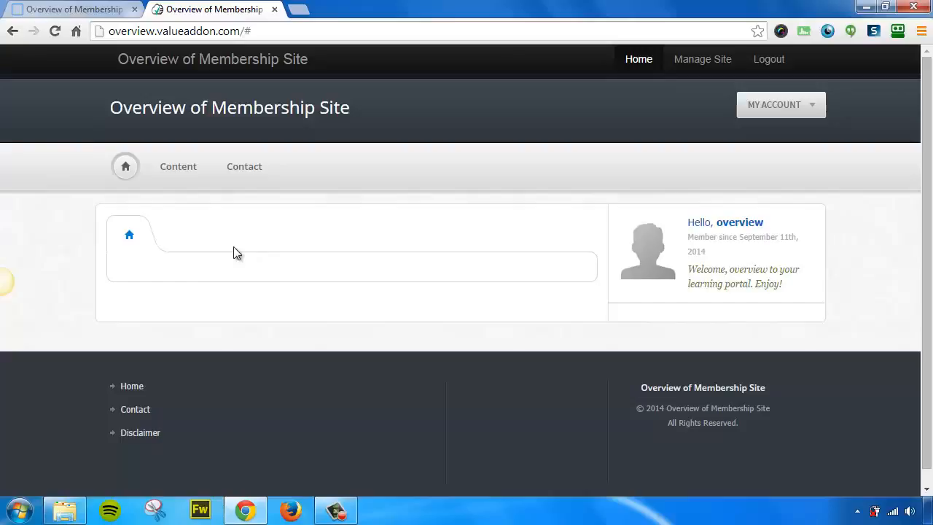
Step: In the control panel, edit the Welcome homepage tab's contents, setting the type to Video and the title to "Welcome To My Site"
{"action": "left_click", "coordinate": [73, 9]}
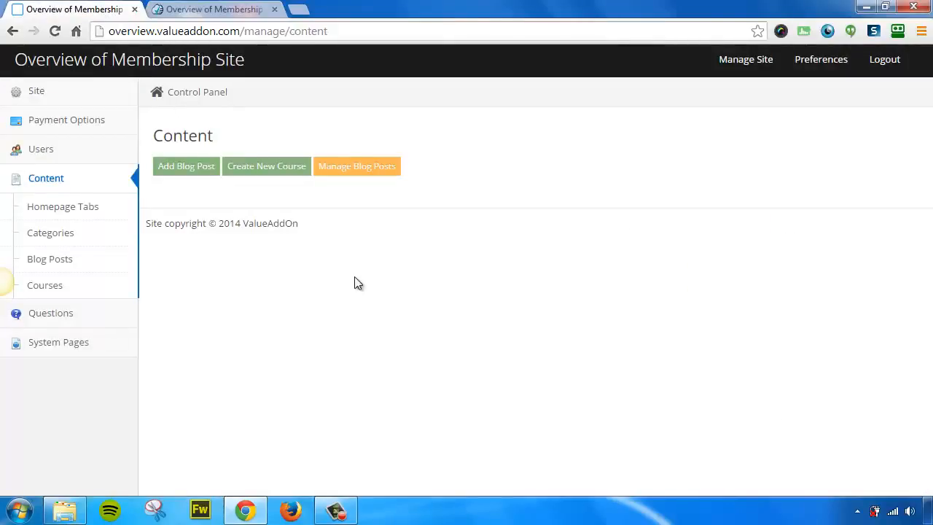
{"action": "left_click", "coordinate": [67, 207]}
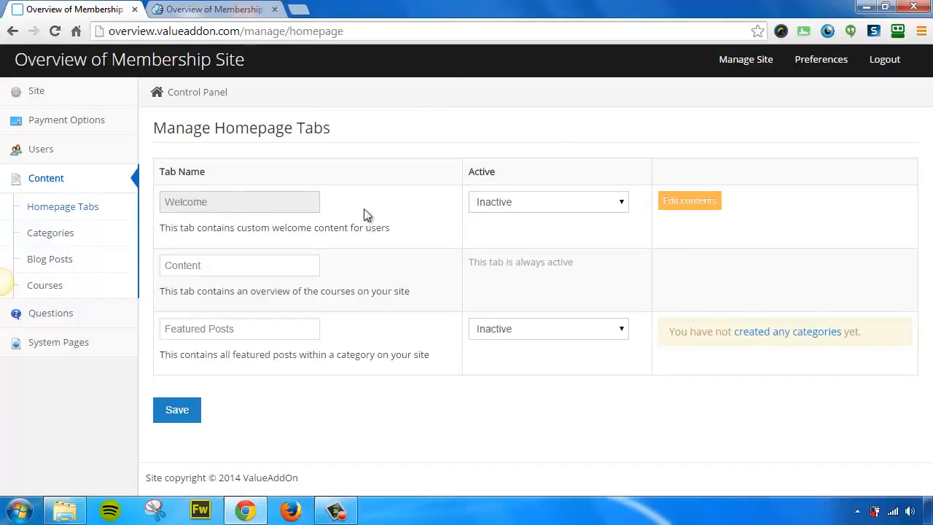
{"action": "left_click", "coordinate": [687, 204]}
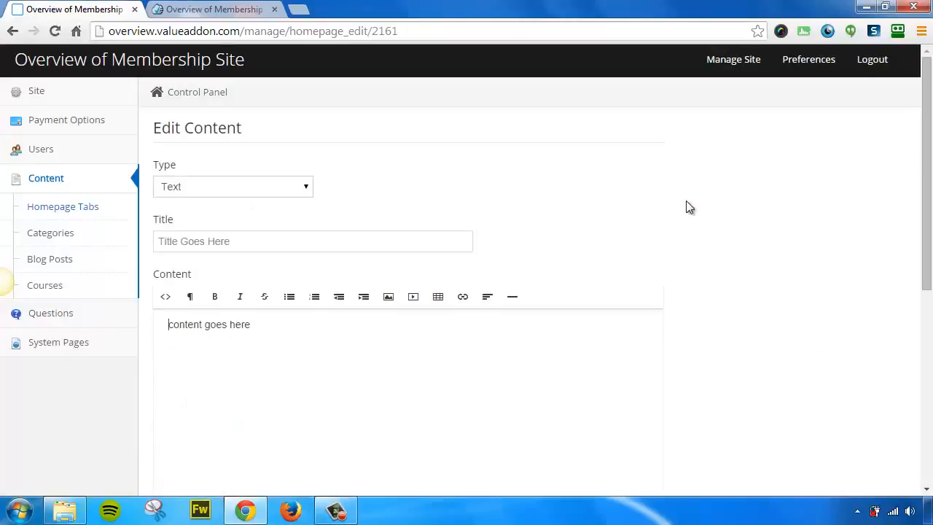
{"action": "left_click", "coordinate": [304, 191]}
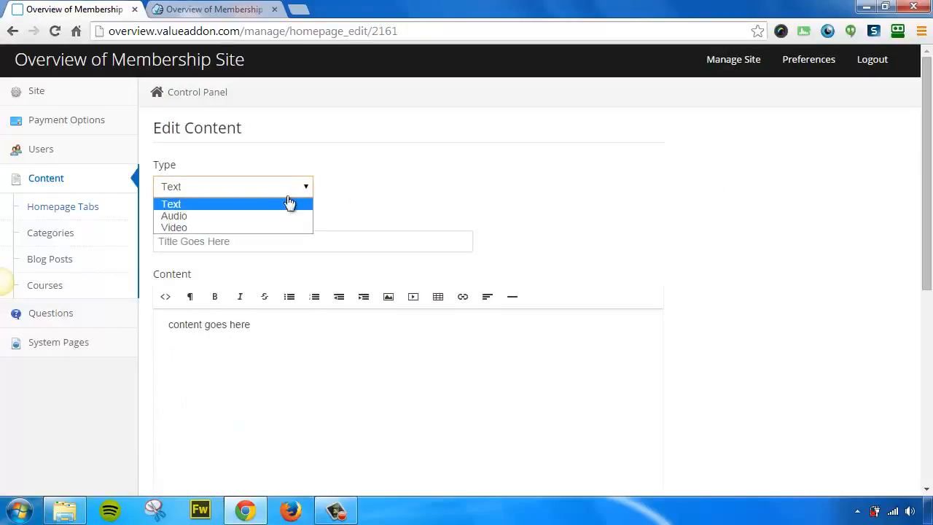
{"action": "left_click", "coordinate": [233, 227]}
{"action": "left_click_drag", "start_coordinate": [282, 241], "coordinate": [49, 248]}
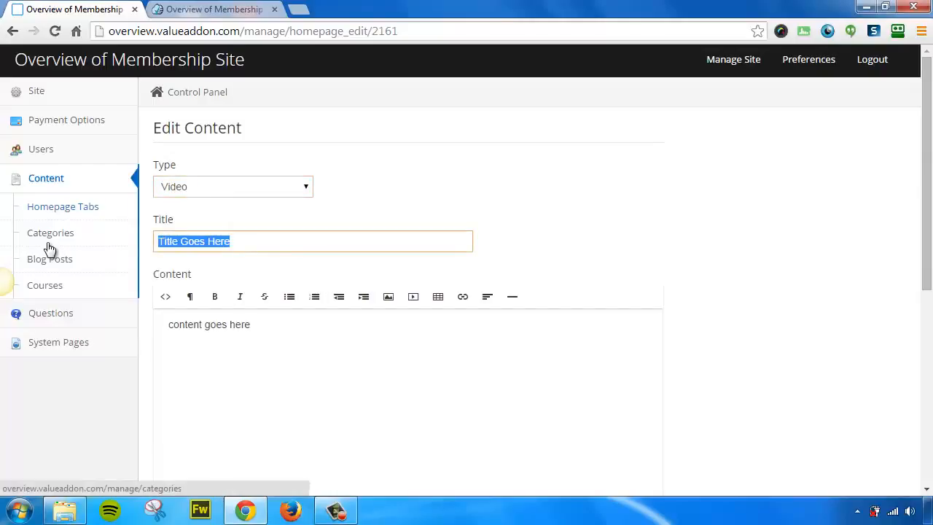
{"action": "type", "text": "Welcome "}
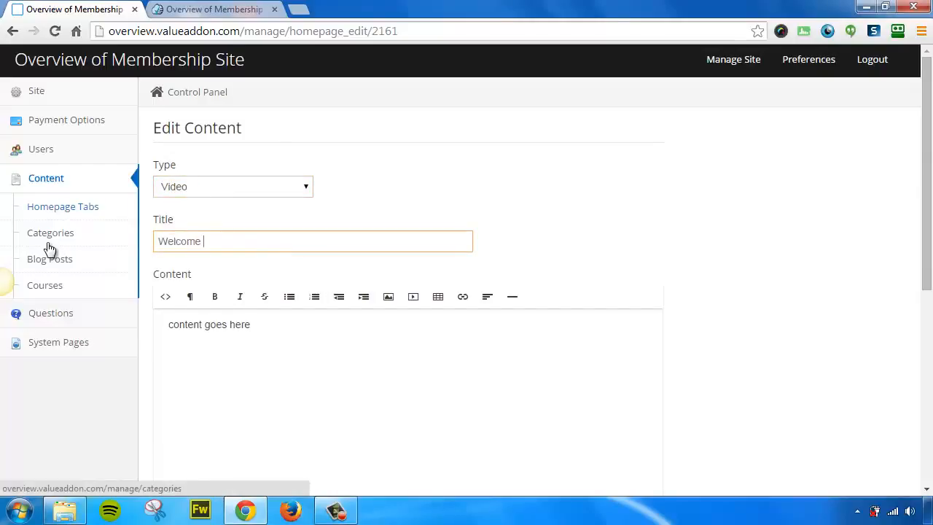
{"action": "type", "text": "To My Site"}
Step: Replace the placeholder body content with "Welcome to the members area of my new membership site."
{"action": "left_click", "coordinate": [294, 335]}
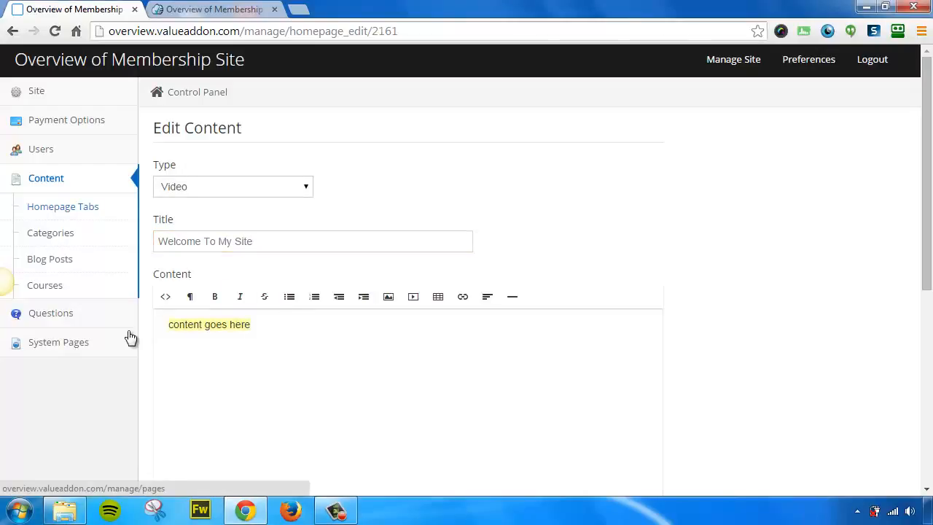
{"action": "type", "text": "Welcome to the "}
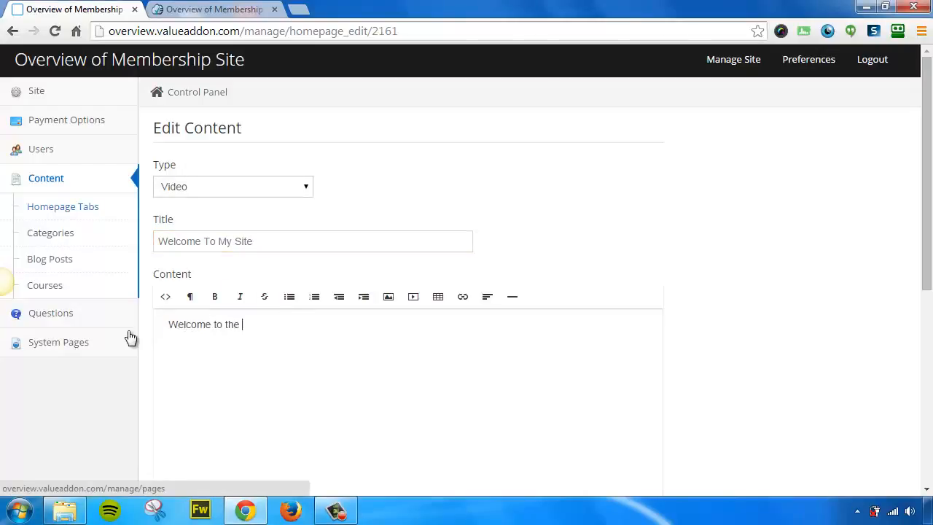
{"action": "type", "text": "members area of my new members"}
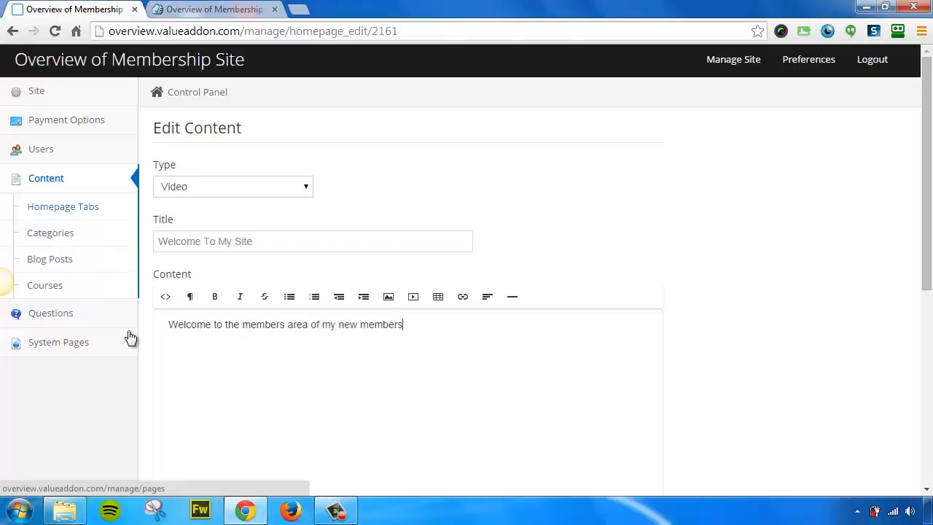
{"action": "type", "text": "hip site."}
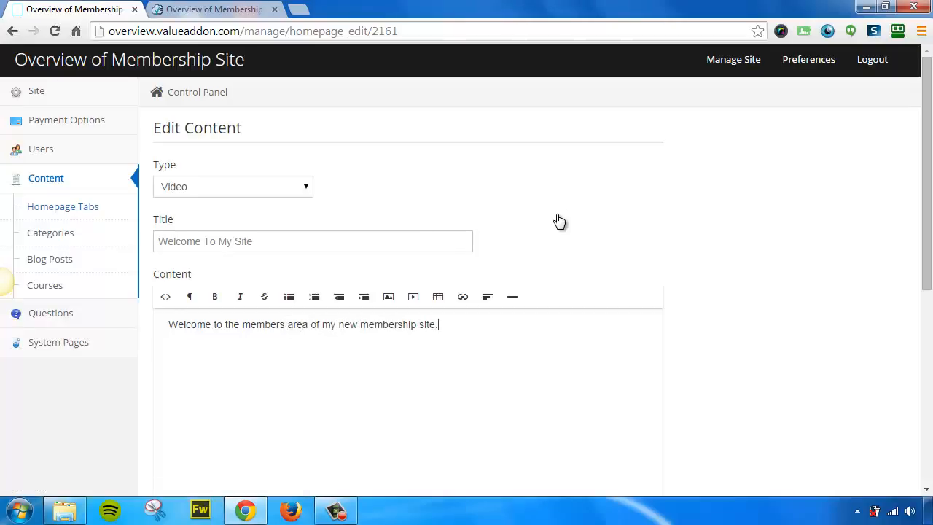
Step: Upload the video 1card_trick.mp4 to the Welcome content's files
{"action": "scroll", "coordinate": [625, 212], "scroll_direction": "down", "scroll_amount": 3}
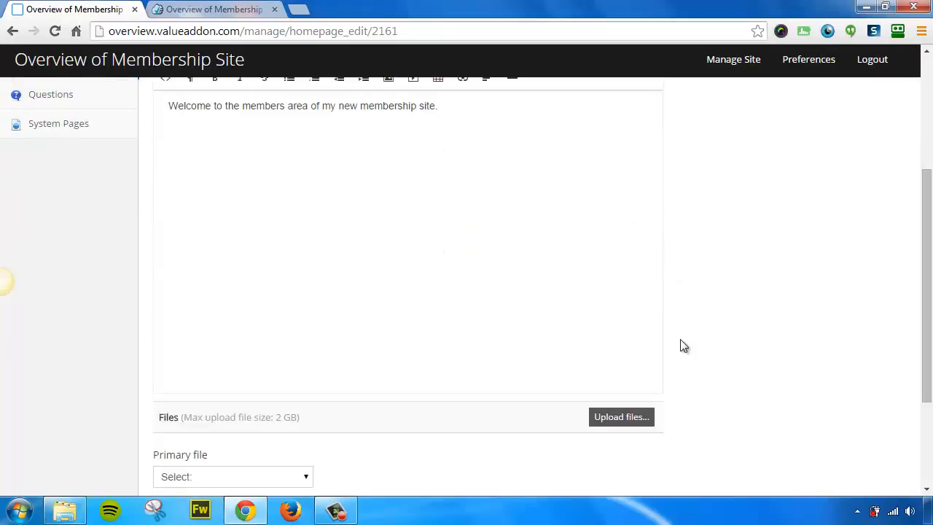
{"action": "left_click", "coordinate": [634, 421]}
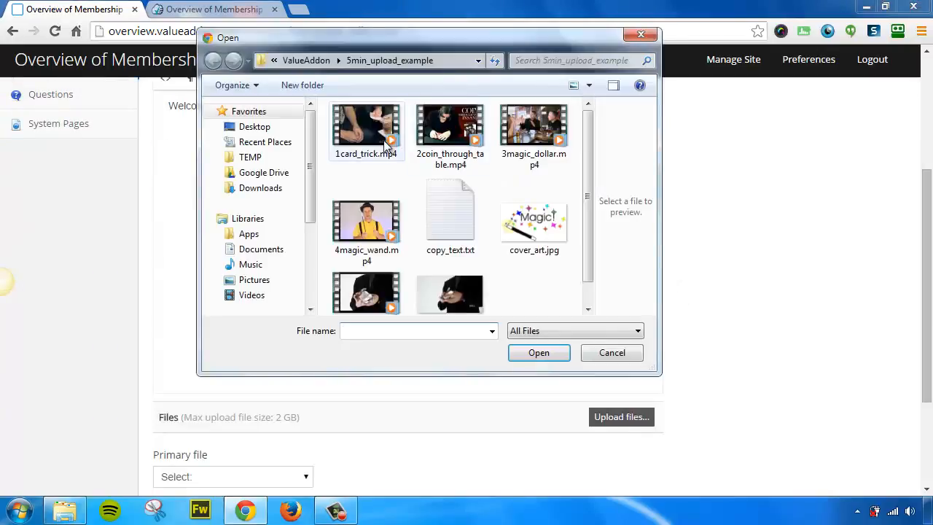
{"action": "left_click", "coordinate": [387, 145]}
{"action": "left_click", "coordinate": [539, 352]}
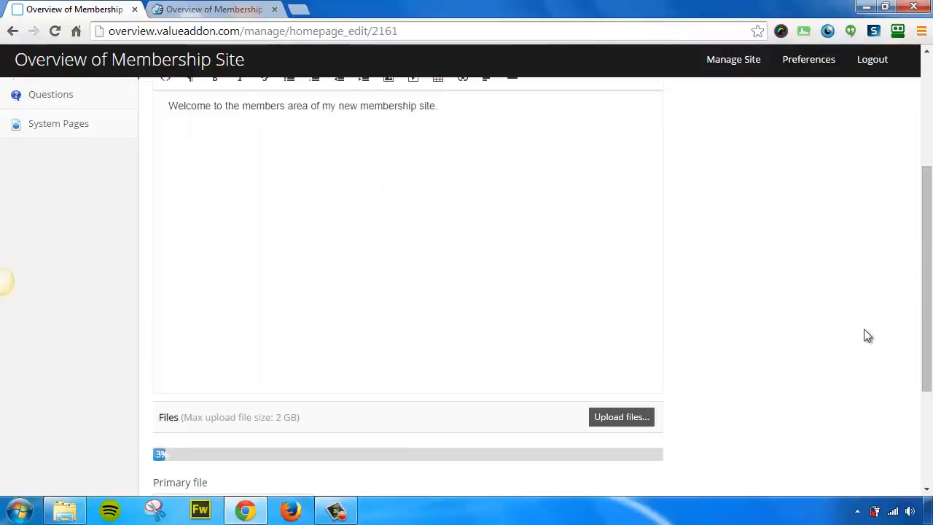
{"action": "left_click_drag", "start_coordinate": [928, 267], "coordinate": [916, 368]}
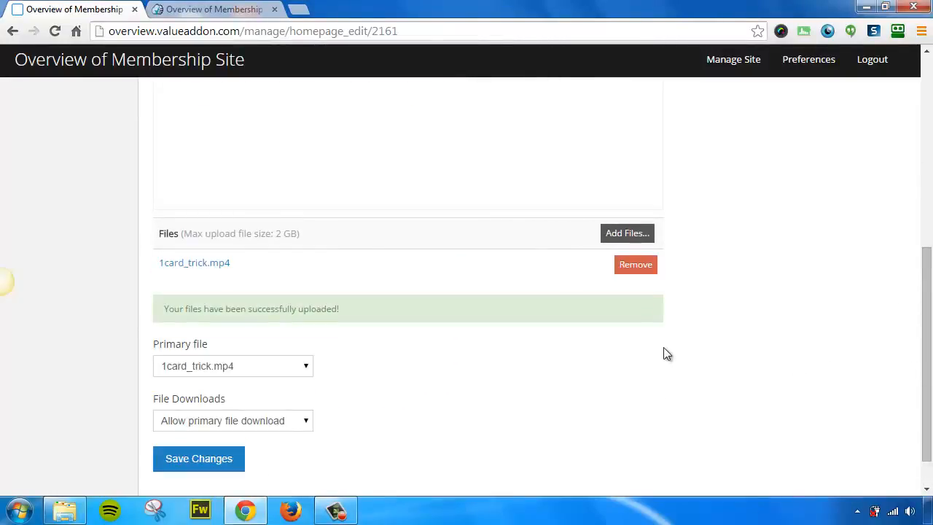
Step: Check the primary file choice, keep 1card_trick.mp4, and save the Welcome content
{"action": "left_click", "coordinate": [221, 370]}
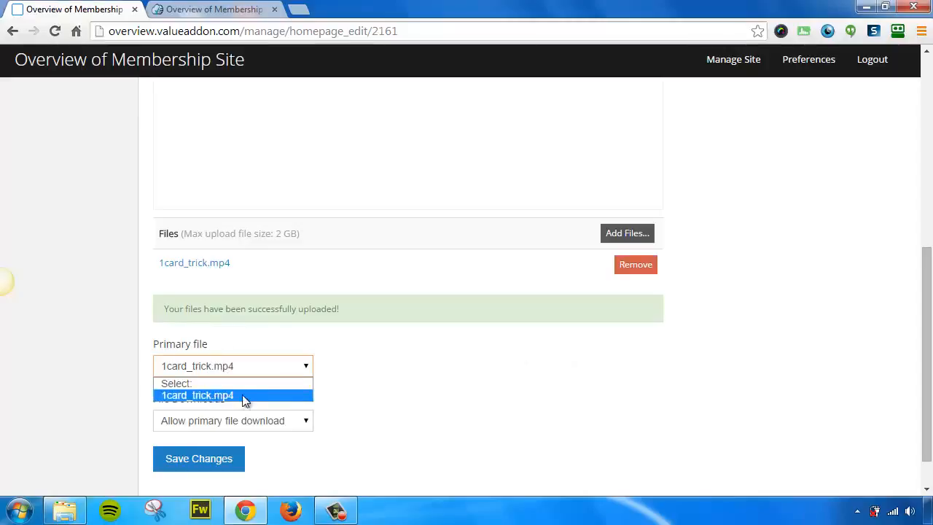
{"action": "left_click", "coordinate": [343, 397]}
{"action": "left_click", "coordinate": [194, 458]}
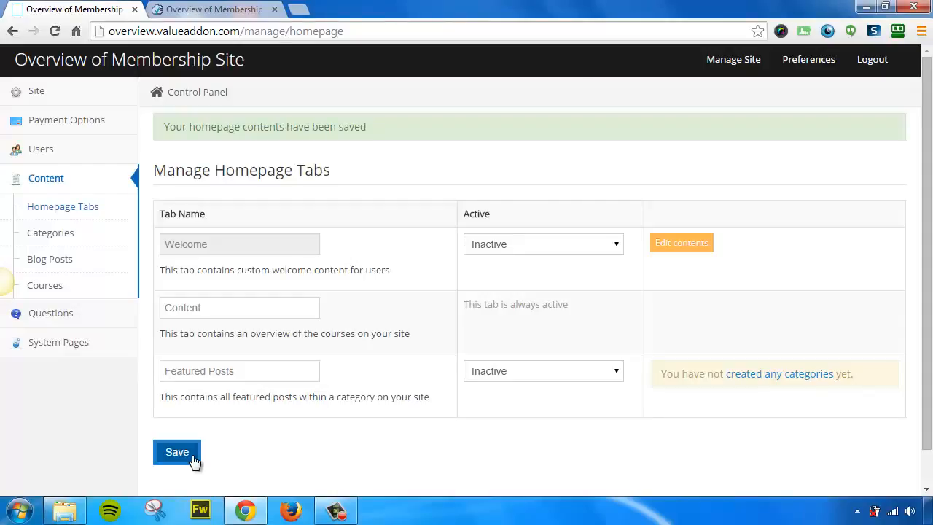
Step: Set the Welcome homepage tab to Active and save the homepage tab settings
{"action": "left_click", "coordinate": [534, 253]}
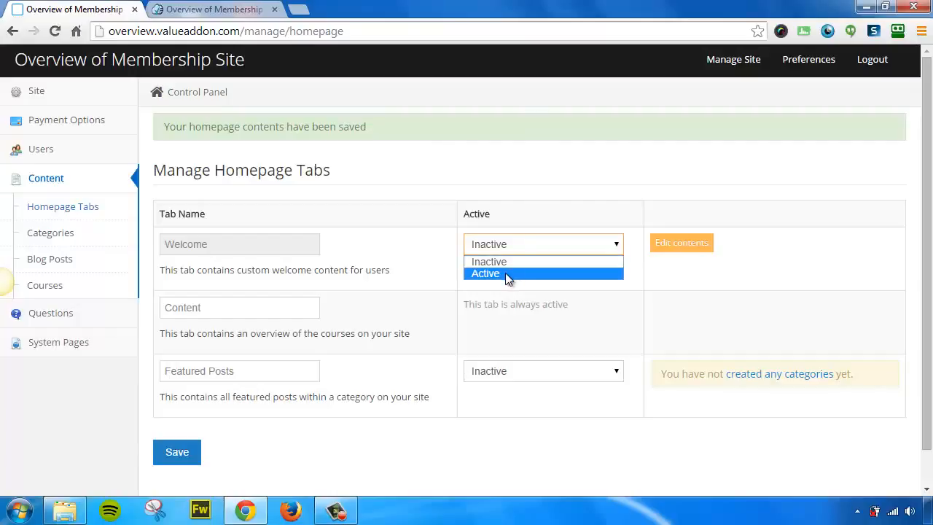
{"action": "left_click", "coordinate": [505, 273]}
{"action": "left_click", "coordinate": [183, 452]}
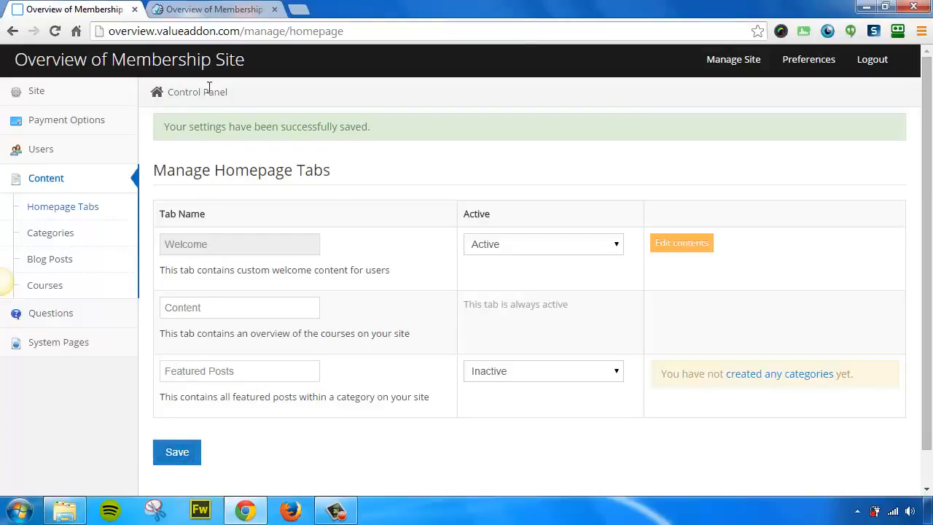
Step: Reload the public homepage and review the Welcome message and the Content tab
{"action": "left_click", "coordinate": [215, 10]}
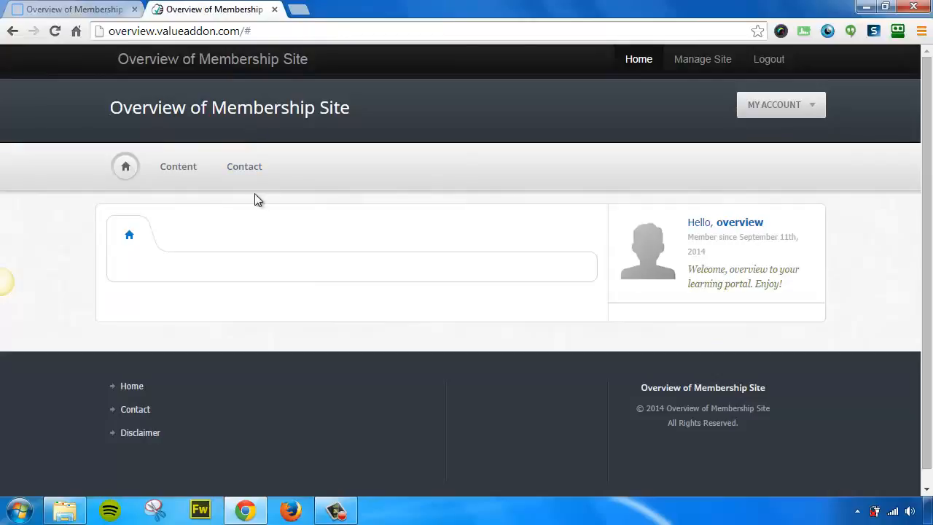
{"action": "left_click", "coordinate": [55, 34]}
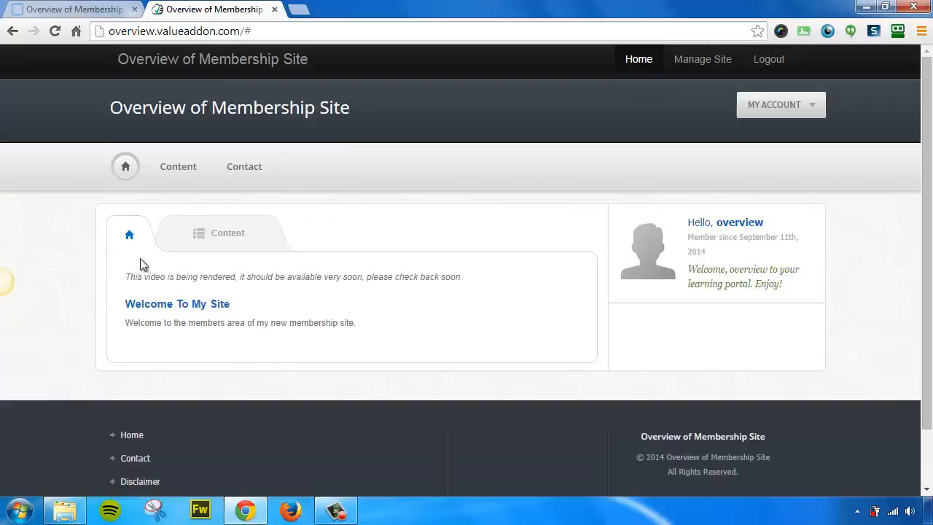
{"action": "left_click_drag", "start_coordinate": [126, 277], "coordinate": [472, 269]}
{"action": "left_click", "coordinate": [473, 282]}
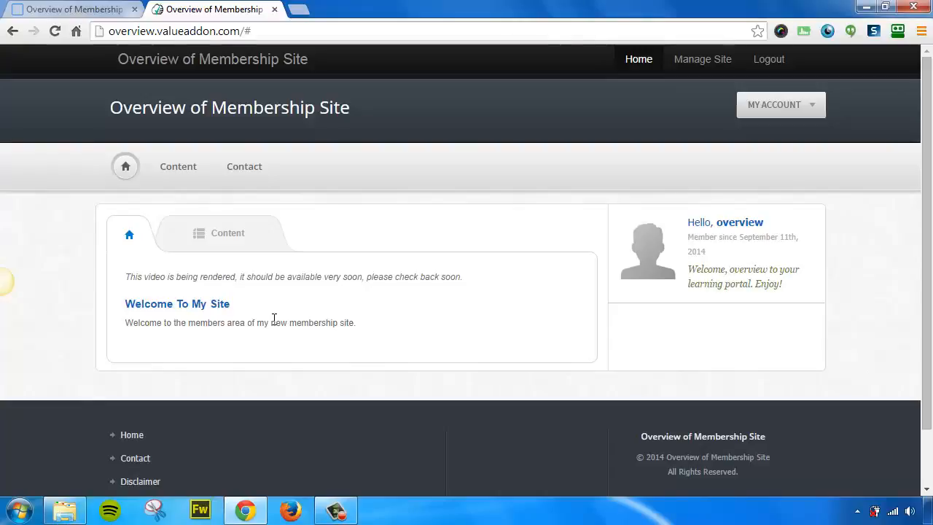
{"action": "left_click", "coordinate": [227, 237]}
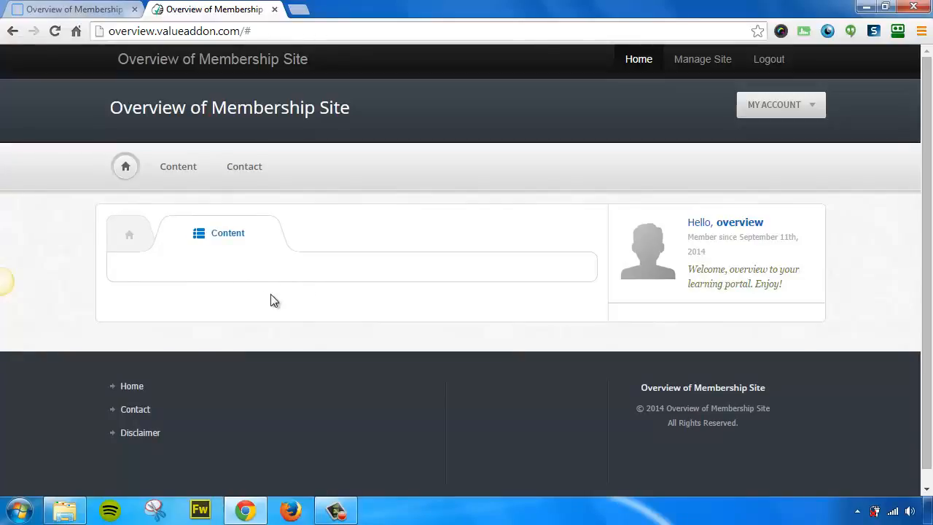
Step: In the control panel, start a new course named "Magic Tricks 101" with cover_art.jpg as its thumbnail image
{"action": "left_click", "coordinate": [73, 8]}
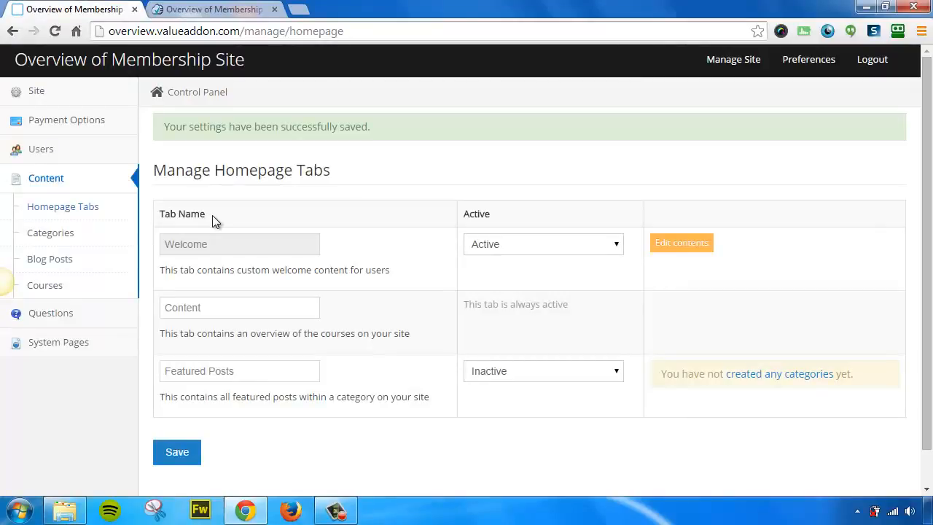
{"action": "left_click", "coordinate": [64, 286]}
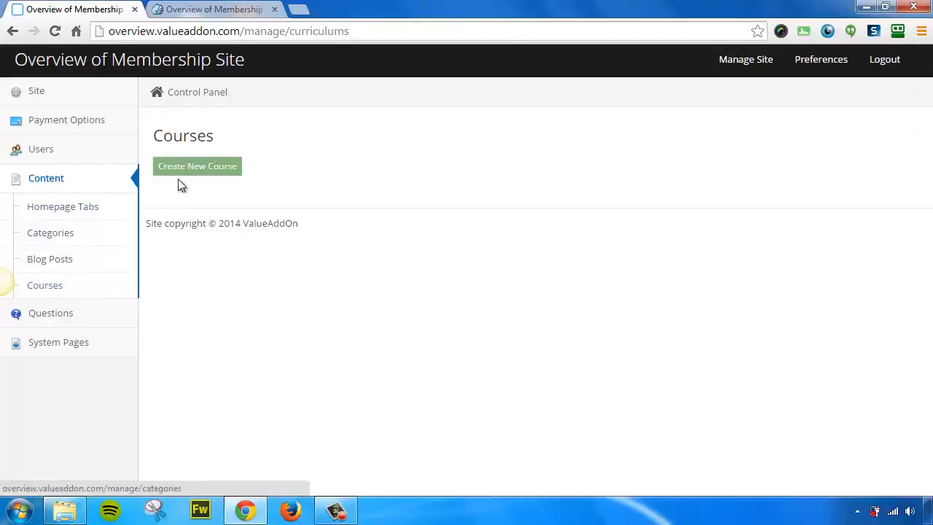
{"action": "left_click", "coordinate": [196, 172]}
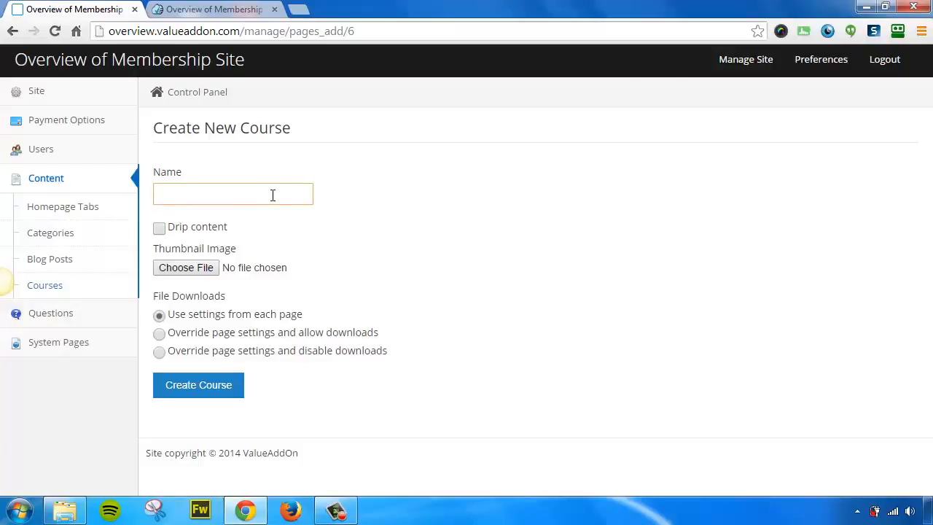
{"action": "type", "text": "Magic Tricks 101"}
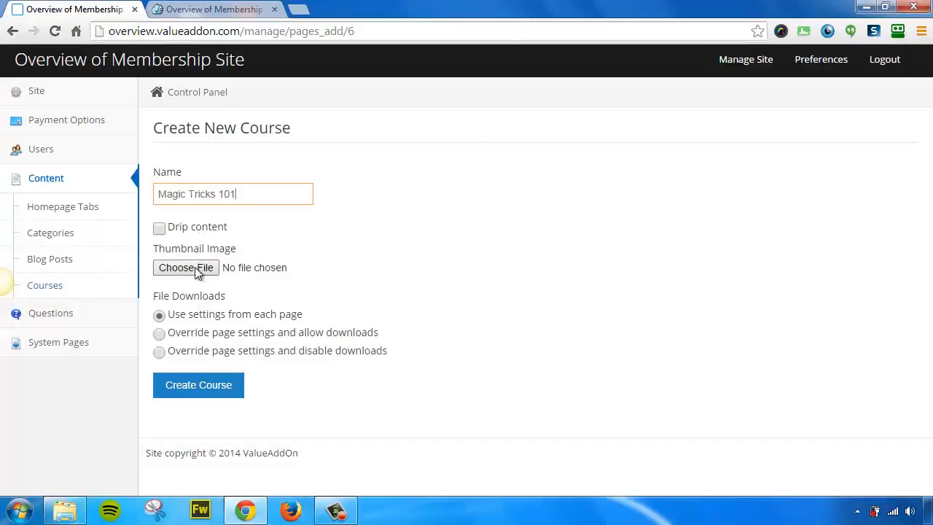
{"action": "left_click", "coordinate": [193, 268]}
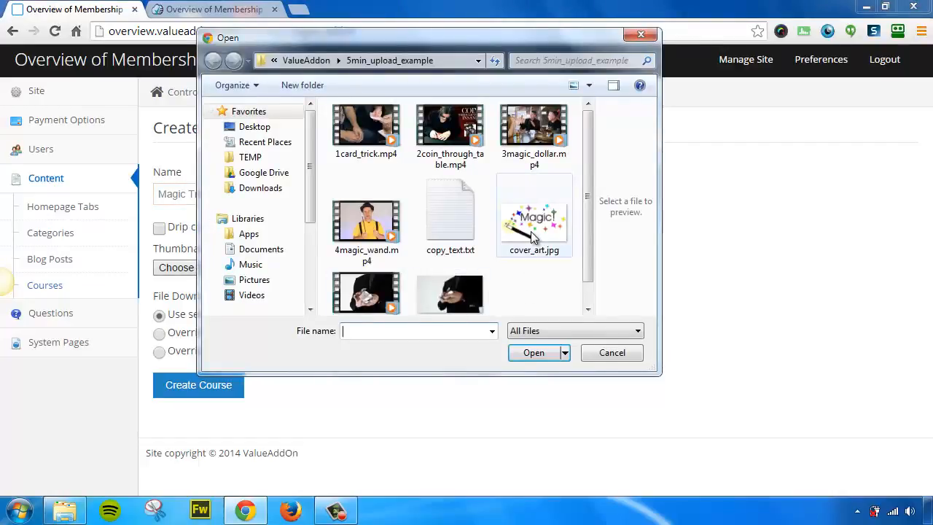
{"action": "left_click", "coordinate": [533, 232]}
{"action": "left_click", "coordinate": [533, 353]}
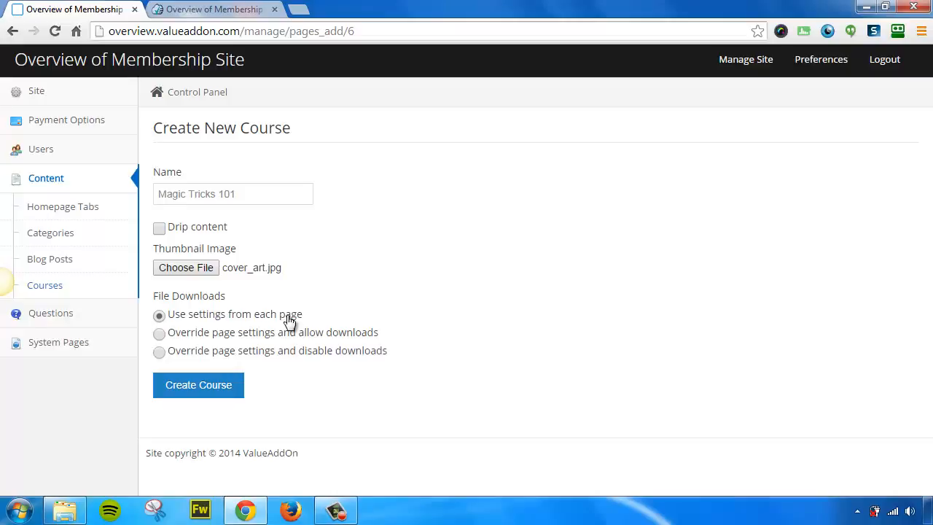
Step: Set the course's file downloads to "Override page settings and disable downloads" and create the course
{"action": "left_click", "coordinate": [161, 335]}
{"action": "left_click", "coordinate": [159, 353]}
{"action": "left_click", "coordinate": [198, 391]}
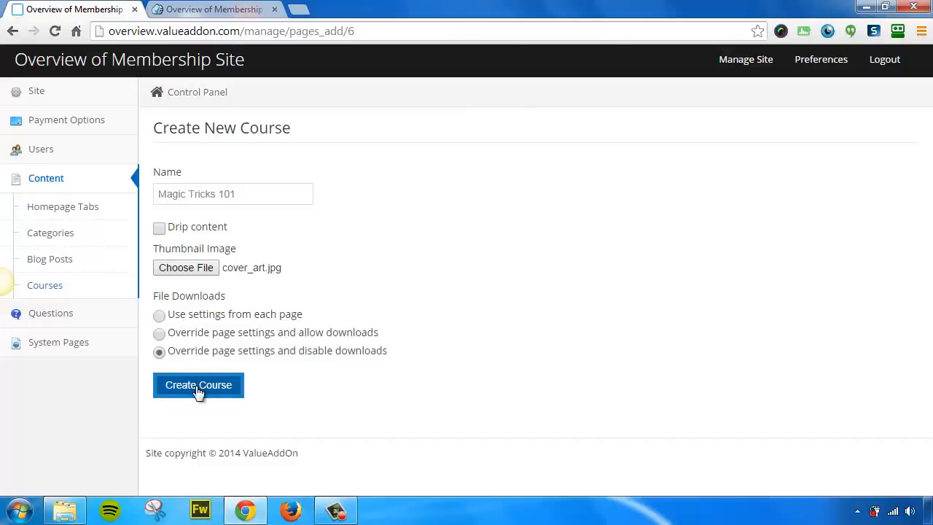
{"action": "left_click", "coordinate": [199, 391]}
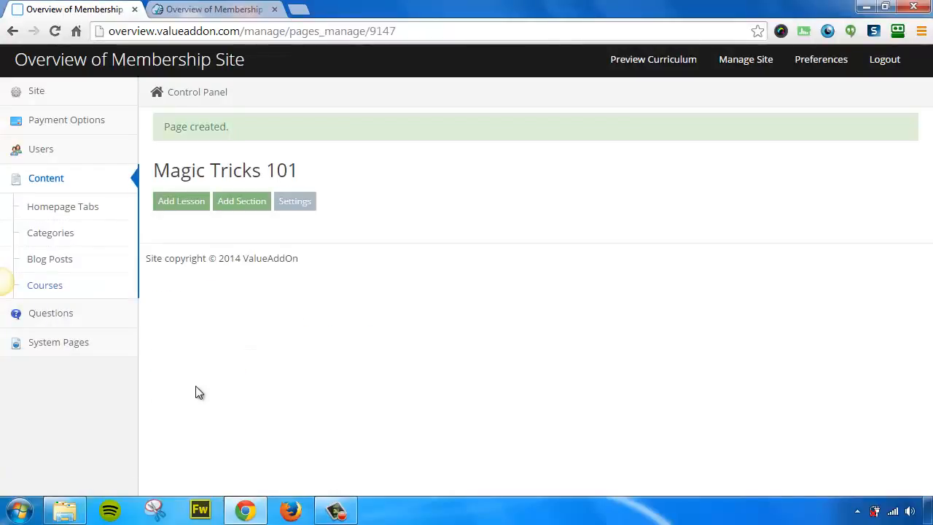
Step: Reload the public homepage, view the available courses in the Content tab, and open the Magic Tricks 101 course
{"action": "left_click", "coordinate": [218, 9]}
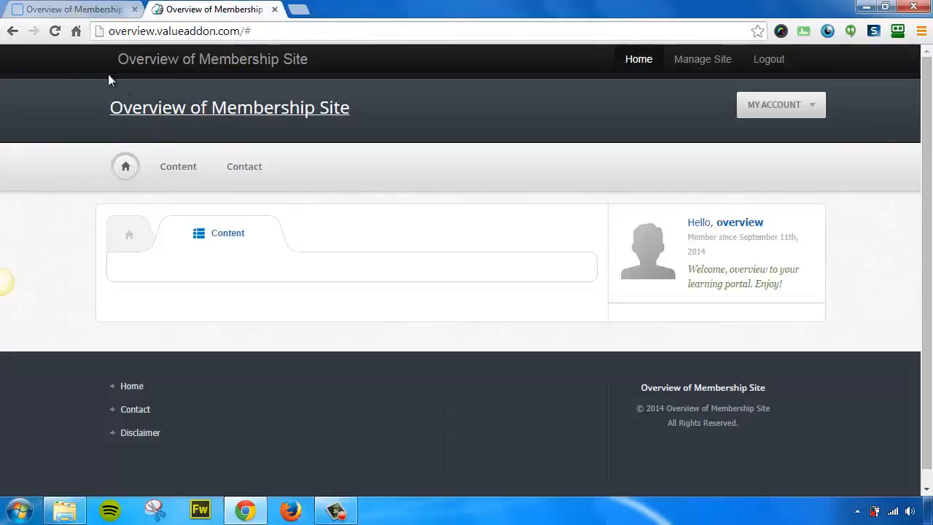
{"action": "left_click", "coordinate": [55, 31]}
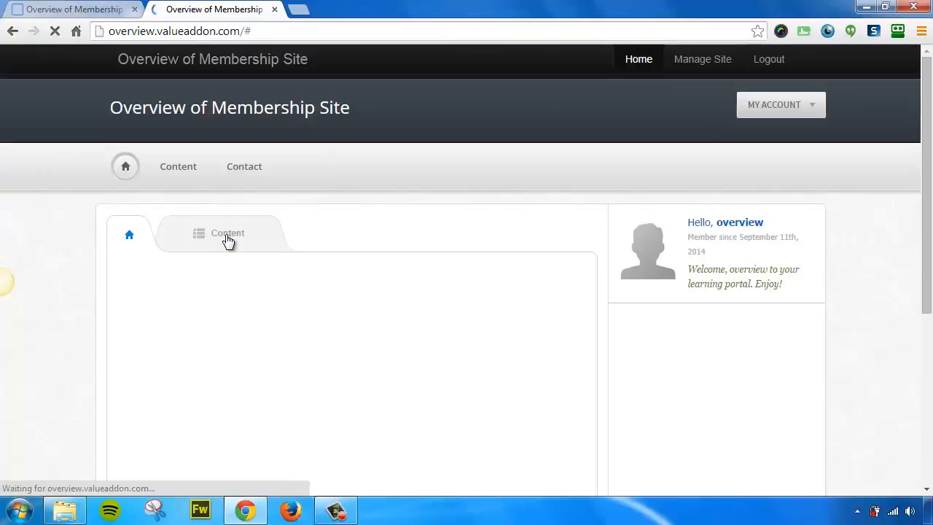
{"action": "left_click", "coordinate": [223, 235]}
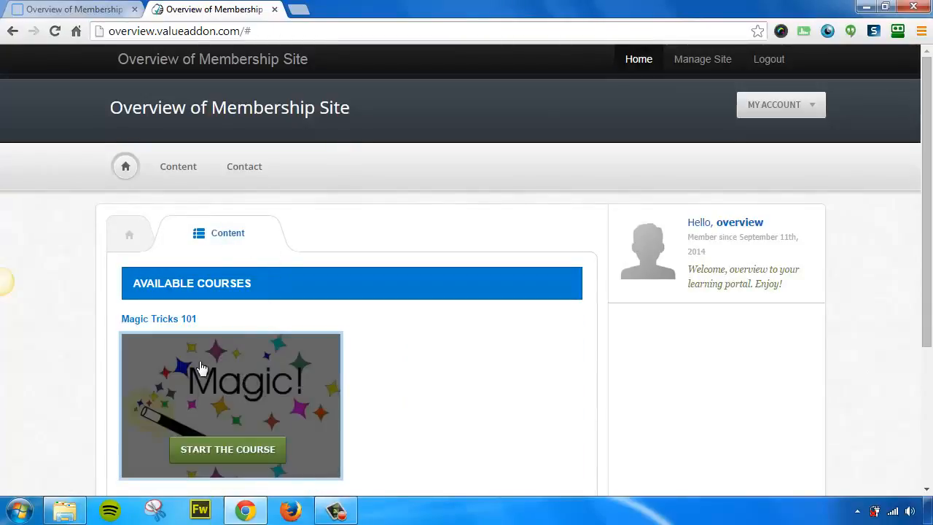
{"action": "left_click", "coordinate": [231, 450]}
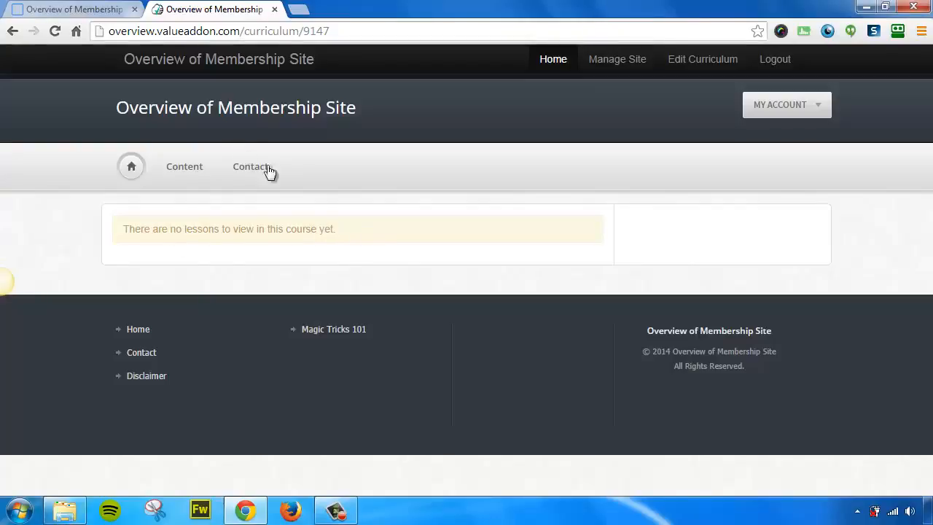
Step: Back in the control panel, add a section named "Getting Started" to the Magic Tricks 101 course
{"action": "left_click", "coordinate": [79, 13]}
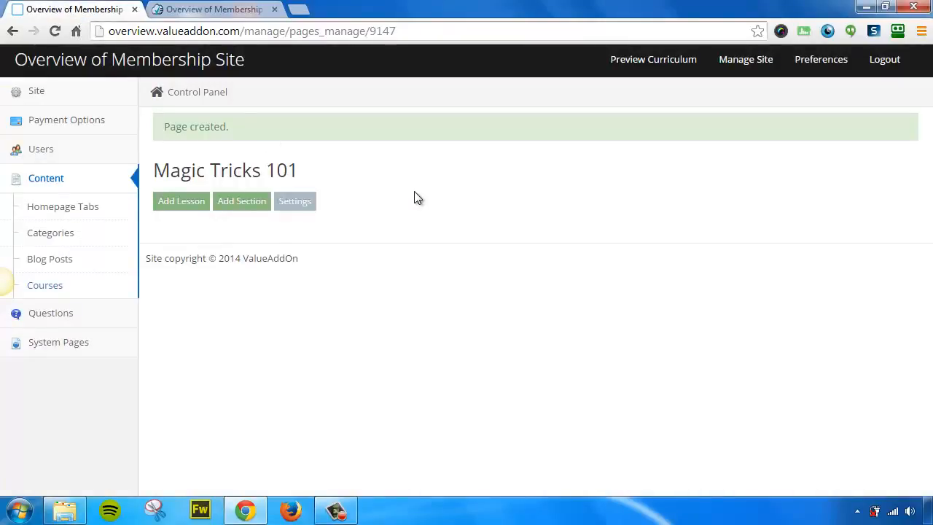
{"action": "left_click", "coordinate": [238, 202]}
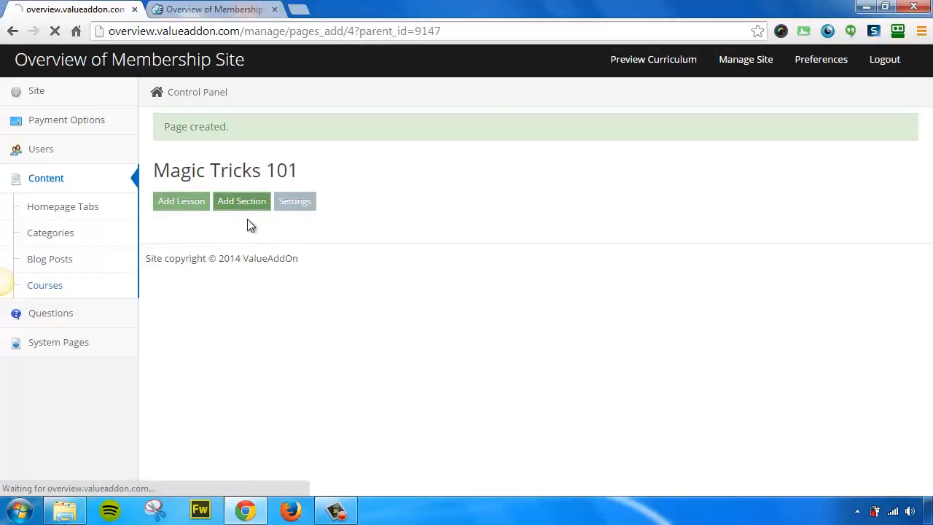
{"action": "left_click", "coordinate": [236, 194]}
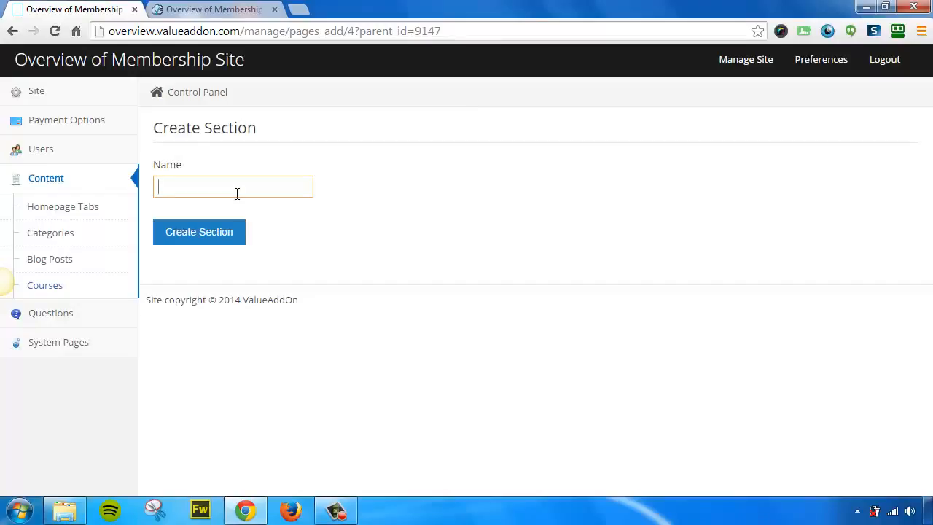
{"action": "type", "text": "Getting Starte"}
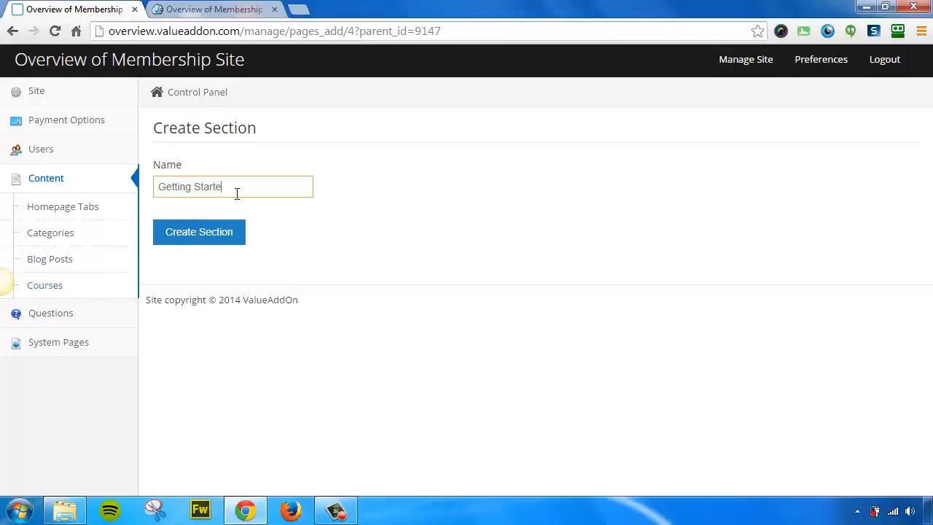
{"action": "type", "text": "d"}
{"action": "left_click", "coordinate": [193, 238]}
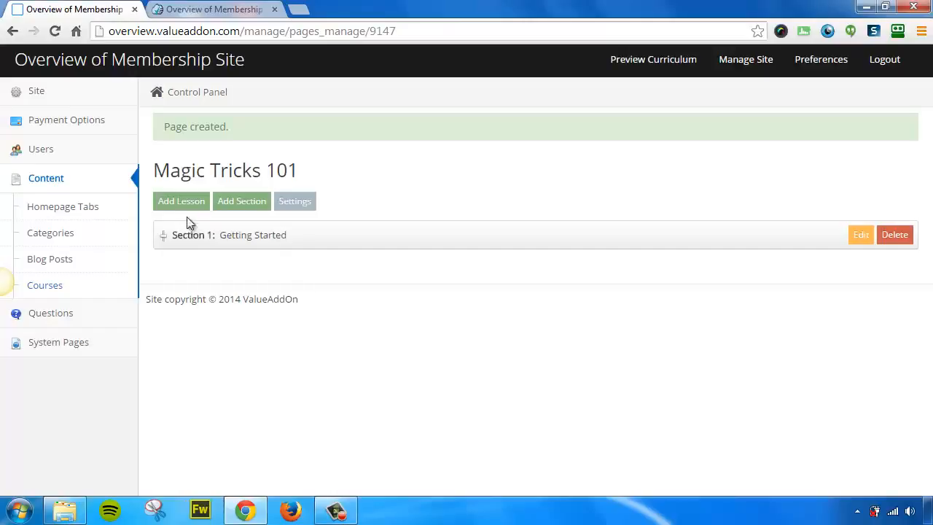
Step: Start a new lesson of type Video titled "Card Tricks" in the Magic Tricks 101 course
{"action": "left_click", "coordinate": [183, 202]}
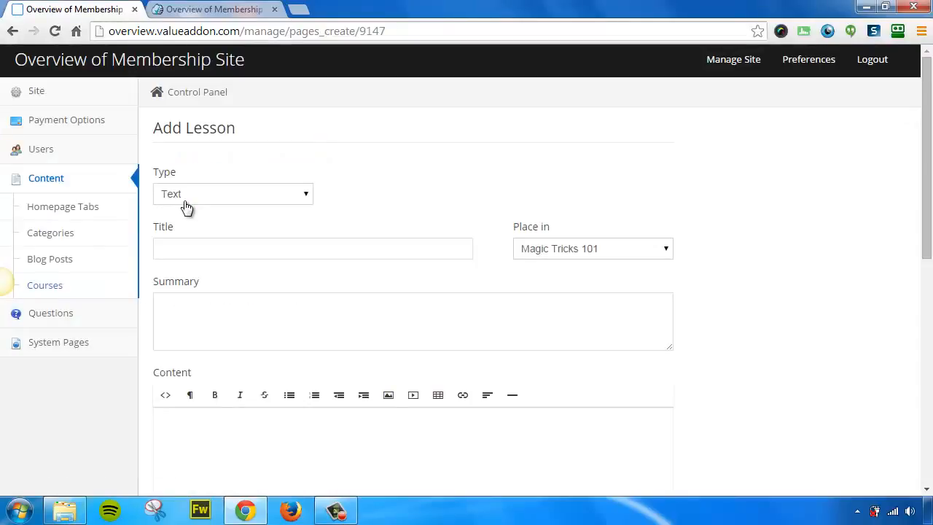
{"action": "left_click", "coordinate": [235, 203]}
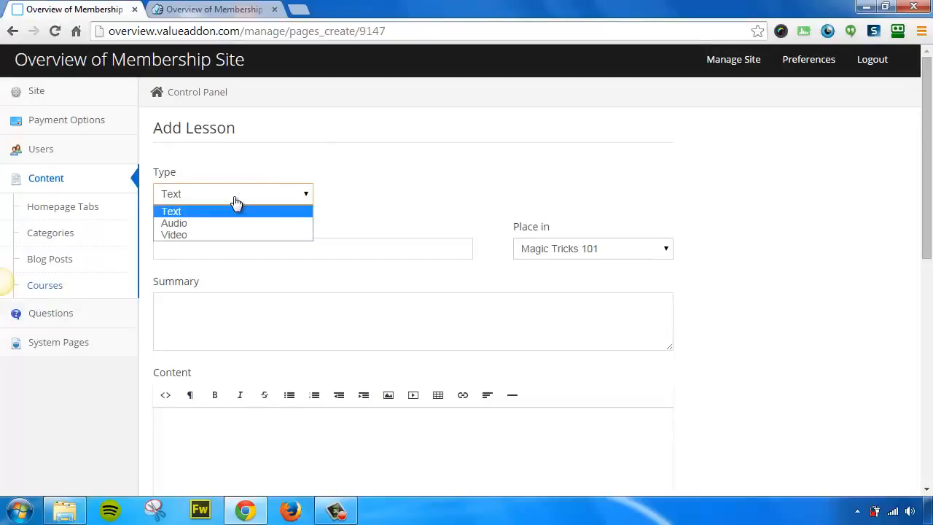
{"action": "left_click", "coordinate": [193, 235]}
{"action": "left_click", "coordinate": [225, 250]}
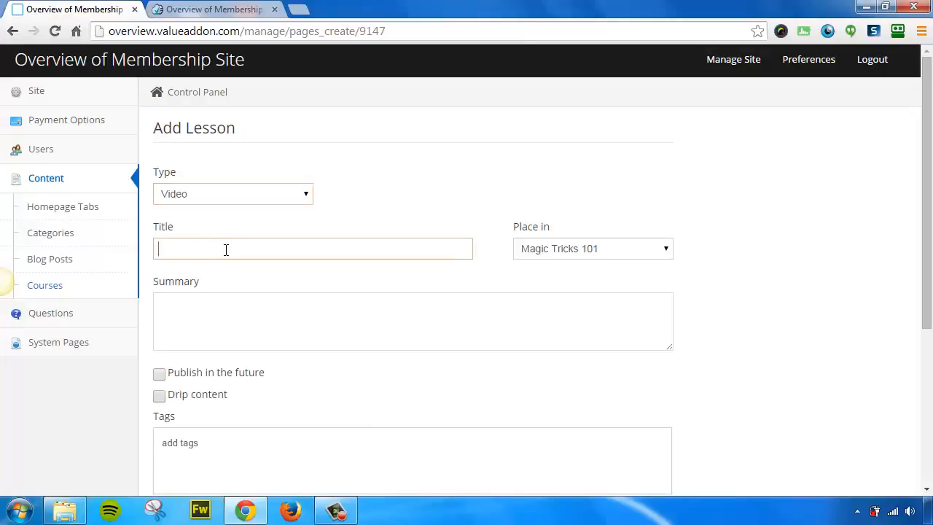
{"action": "type", "text": "Card Tricks"}
{"action": "key", "text": "Tab"}
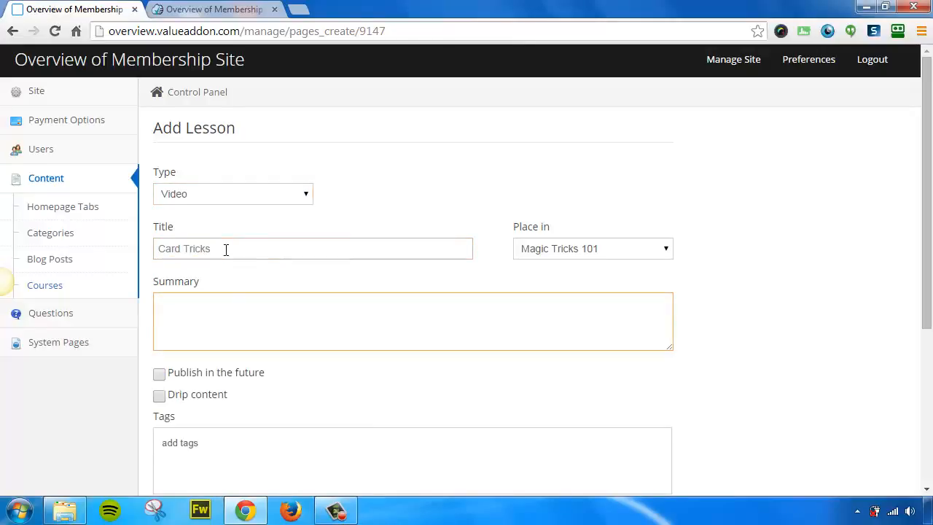
Step: Enter the lesson summary "Learn how to magic card tricks in this video lesson."
{"action": "scroll", "coordinate": [252, 299], "scroll_direction": "down", "scroll_amount": 1}
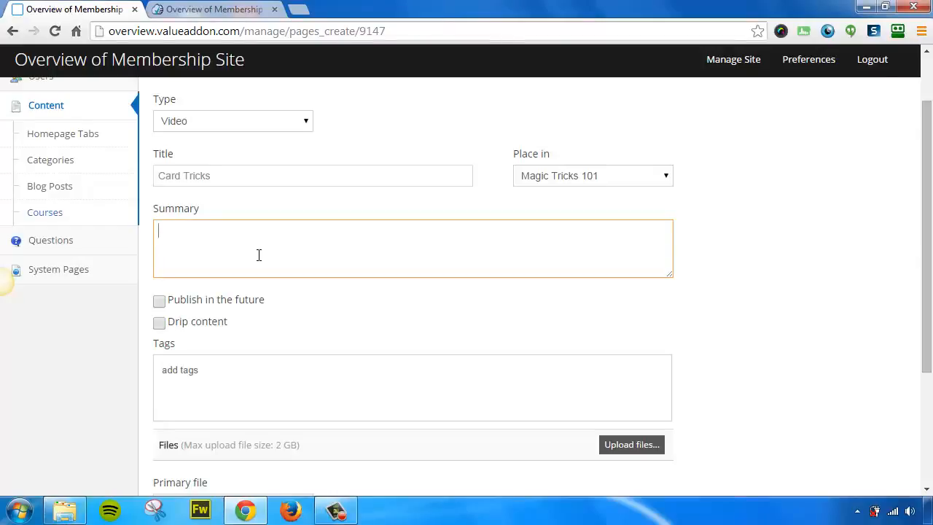
{"action": "type", "text": "Learn how to magic c"}
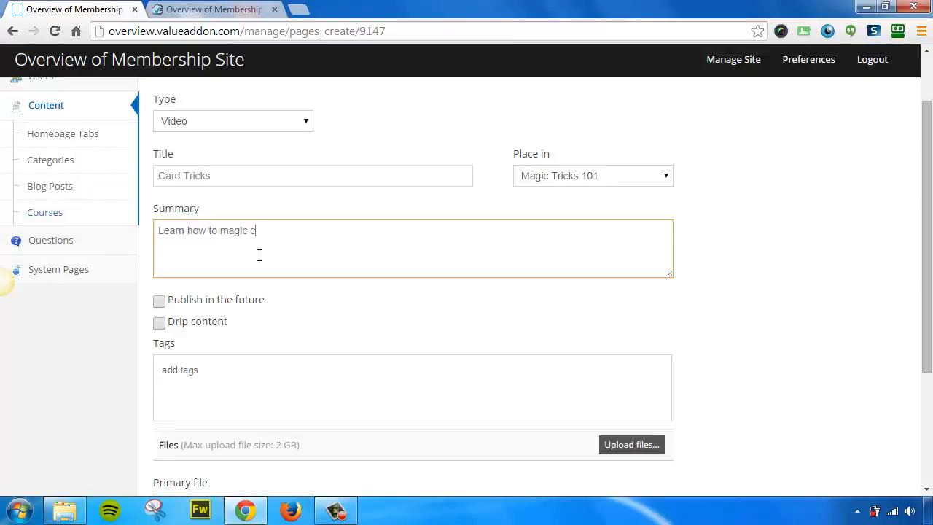
{"action": "type", "text": "ard tricks in this video lesson."}
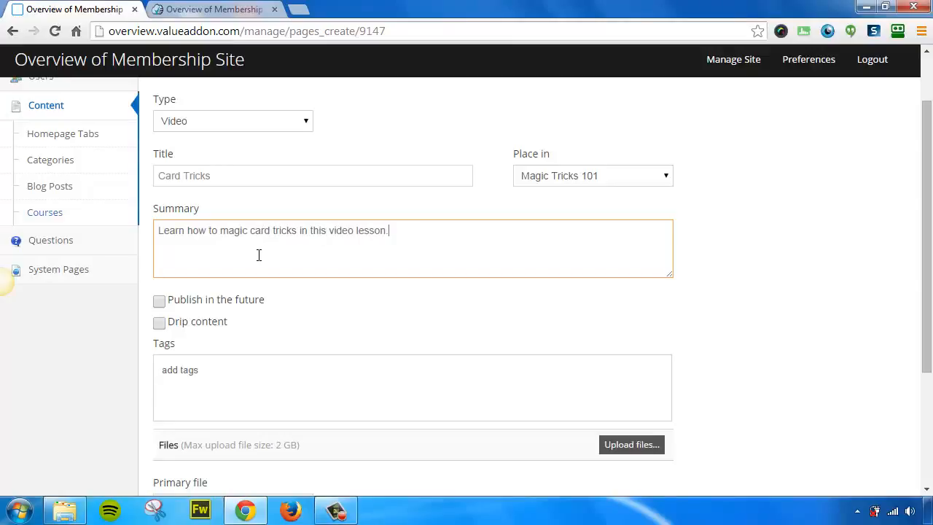
{"action": "scroll", "coordinate": [259, 256], "scroll_direction": "down", "scroll_amount": 1}
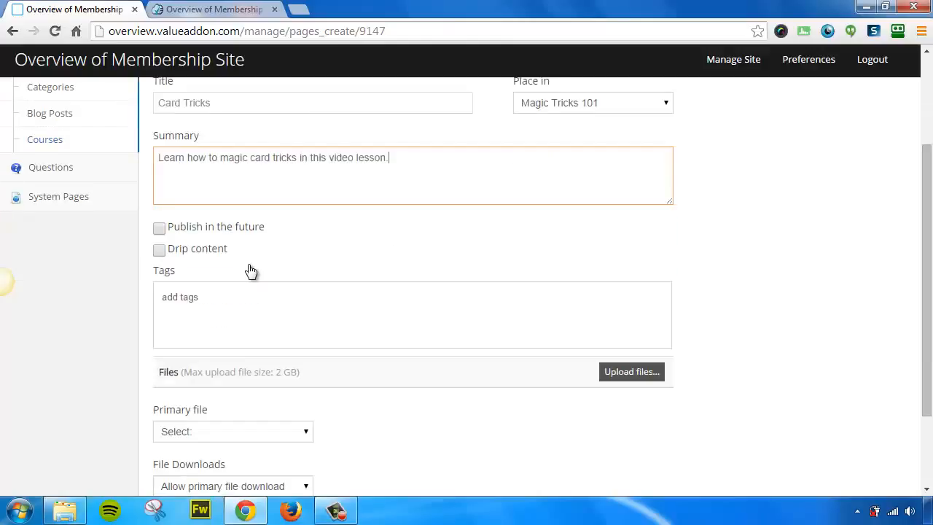
{"action": "left_click", "coordinate": [159, 230]}
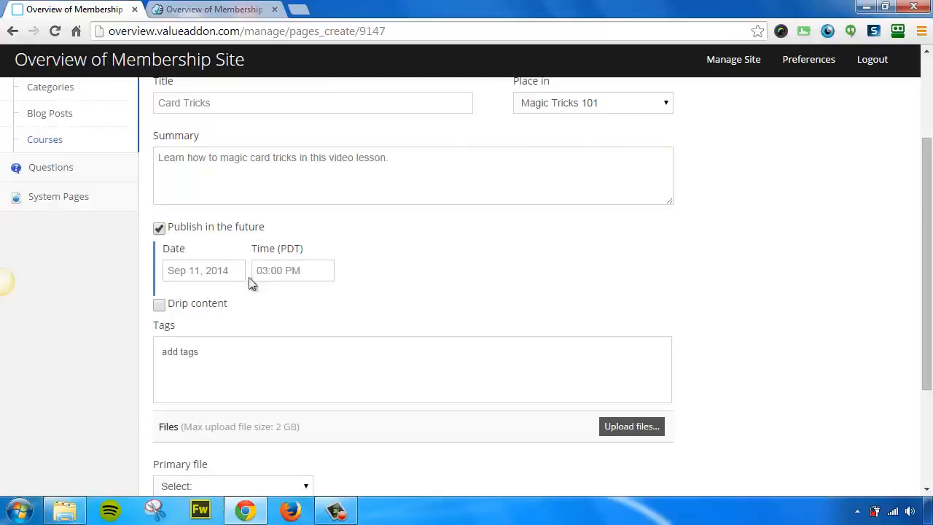
{"action": "left_click", "coordinate": [159, 228]}
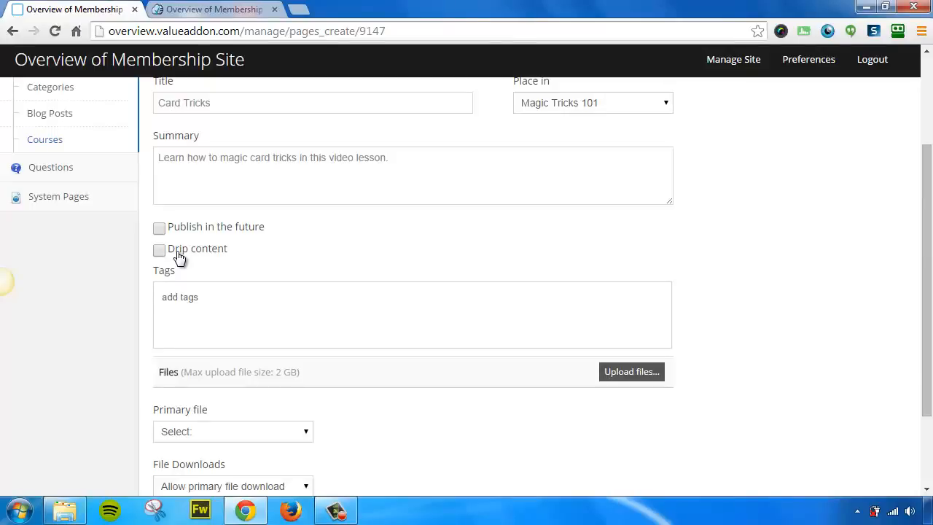
{"action": "left_click", "coordinate": [161, 251]}
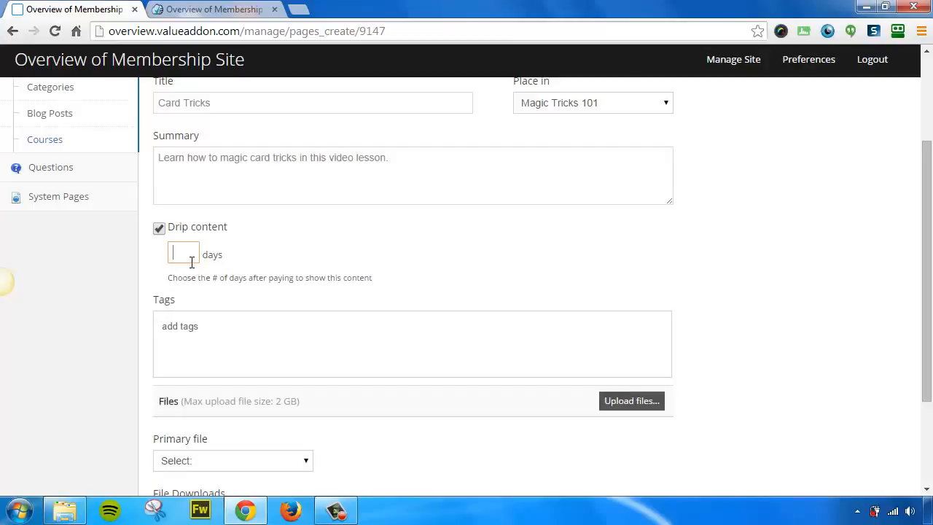
{"action": "type", "text": "3"}
{"action": "key", "text": "BackSpace"}
{"action": "left_click", "coordinate": [159, 229]}
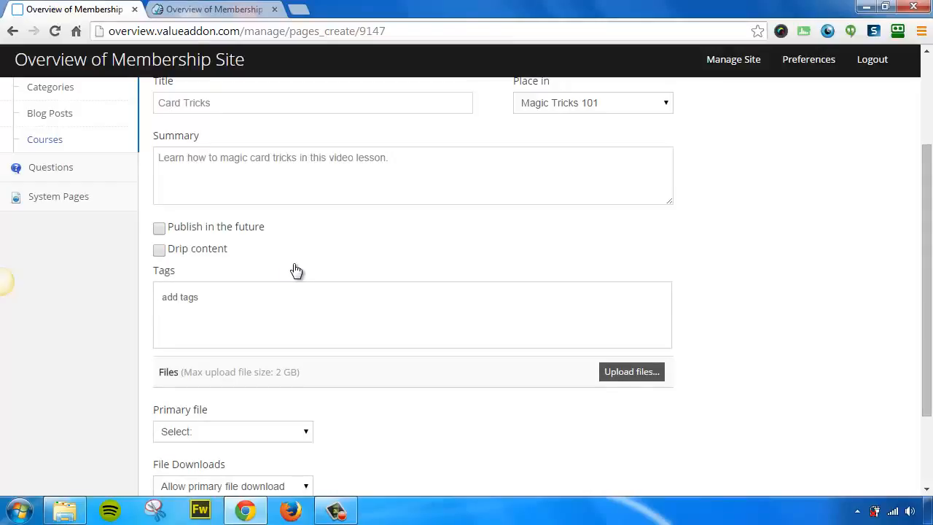
Step: Add the tags "magic tricks" and "card tricks" to the lesson
{"action": "left_click", "coordinate": [179, 303]}
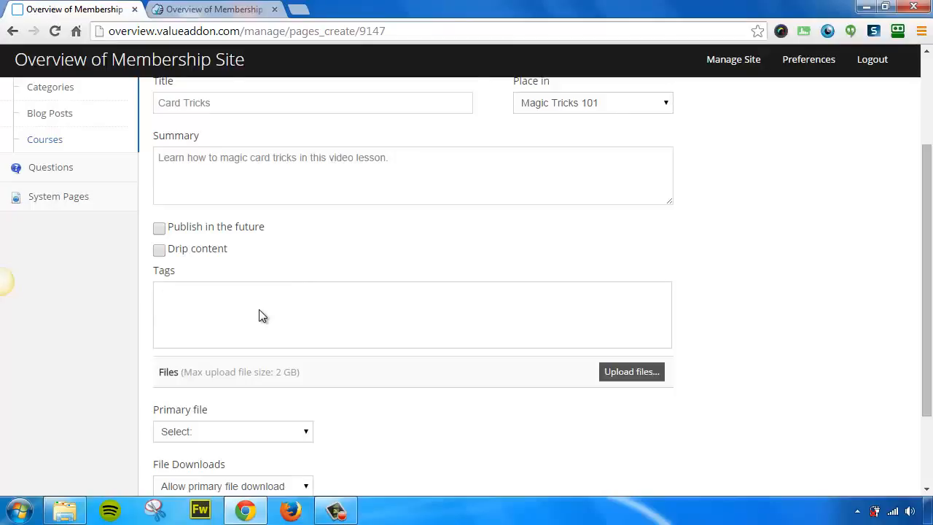
{"action": "type", "text": "magic tricks"}
{"action": "key", "text": "Return"}
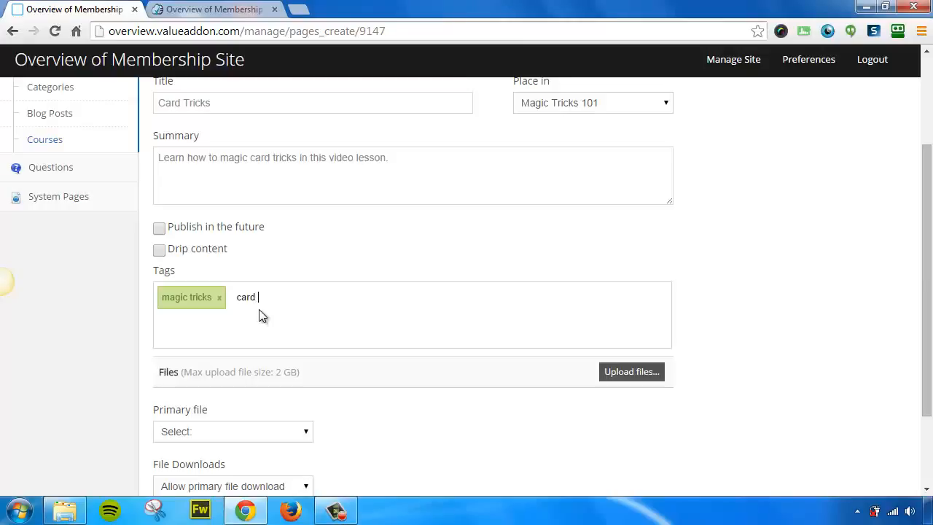
{"action": "type", "text": "card tricks"}
{"action": "key", "text": "Return"}
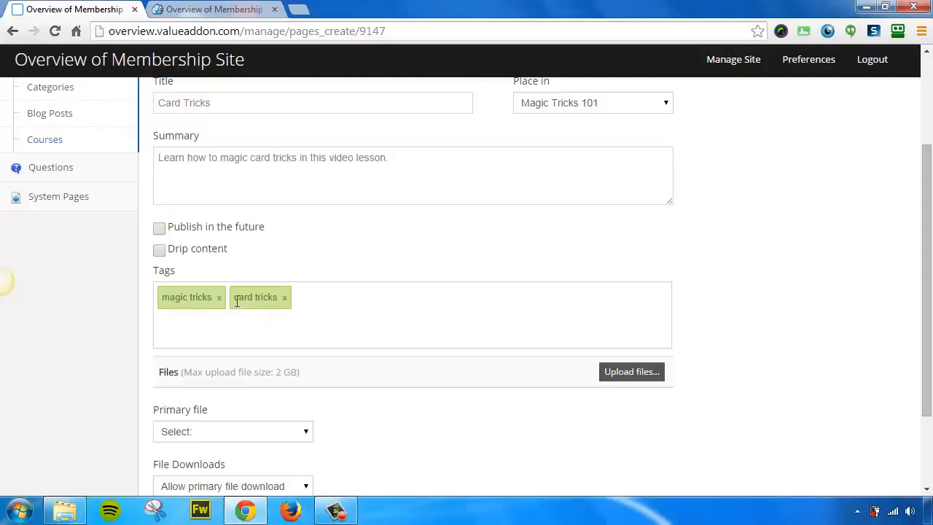
Step: Upload 1card_trick.mp4 and copy_text.txt from the 5min_upload_example folder to the lesson
{"action": "scroll", "coordinate": [261, 299], "scroll_direction": "down", "scroll_amount": 1}
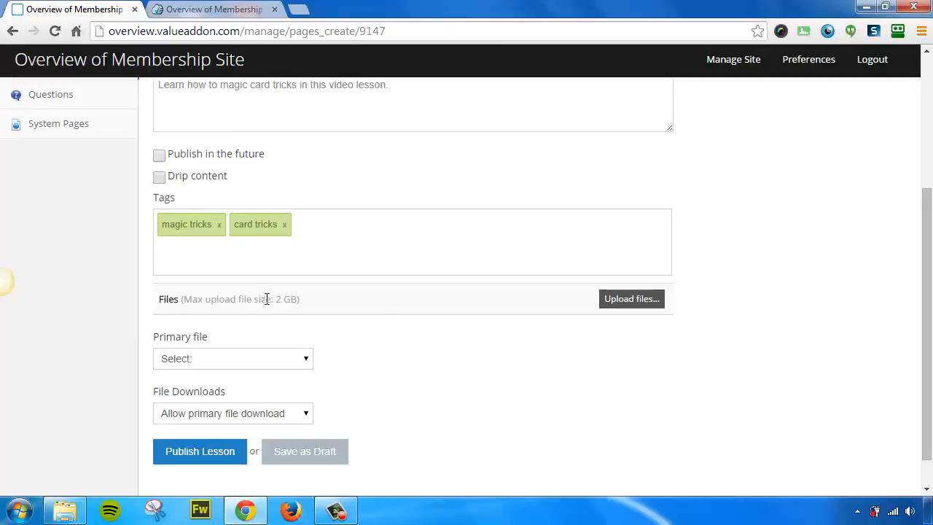
{"action": "left_click", "coordinate": [629, 302]}
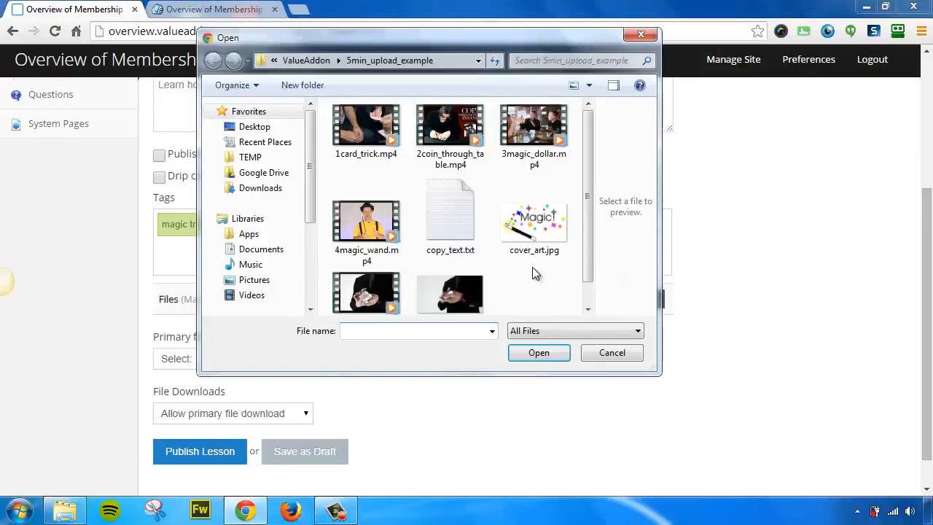
{"action": "left_click", "coordinate": [366, 130]}
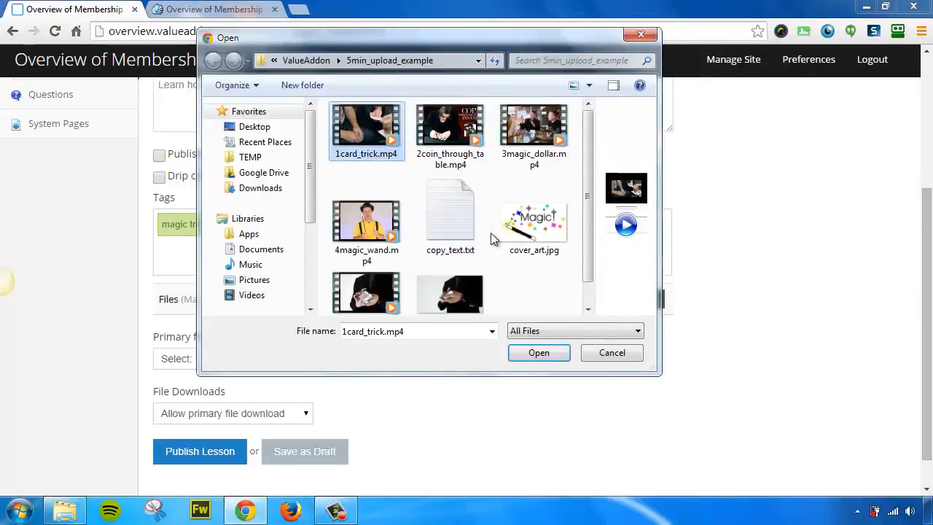
{"action": "left_click", "coordinate": [463, 220], "text": "ctrl"}
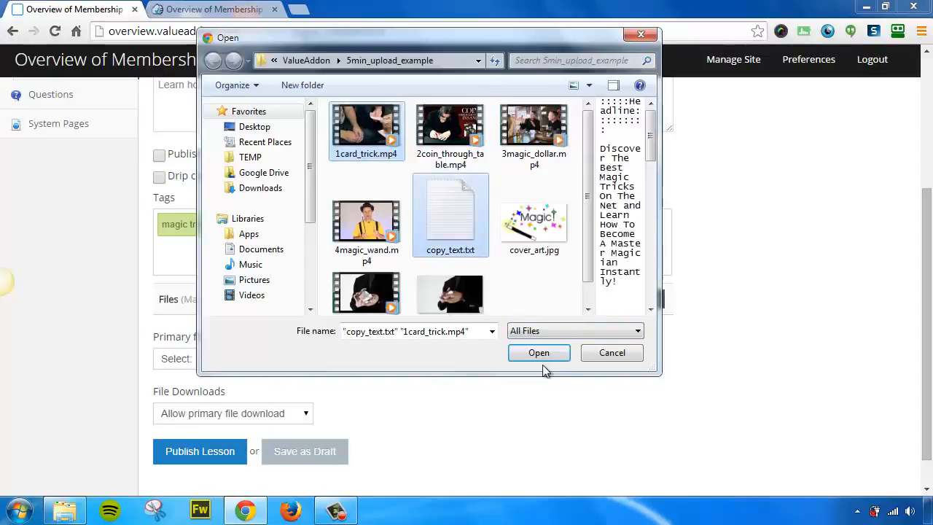
{"action": "left_click", "coordinate": [541, 354]}
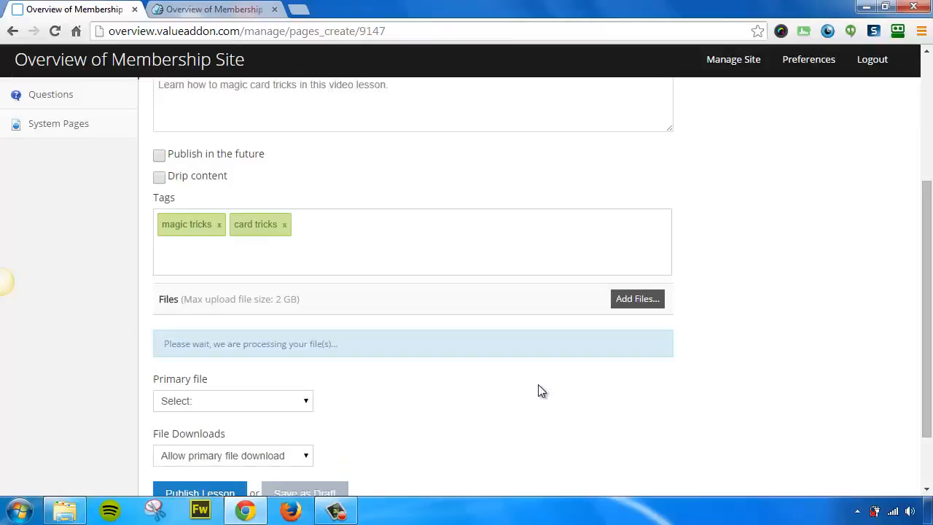
Step: Choose 1card_trick.mp4 as the primary file with primary file download allowed, and publish the lesson
{"action": "scroll", "coordinate": [522, 377], "scroll_direction": "down", "scroll_amount": 2}
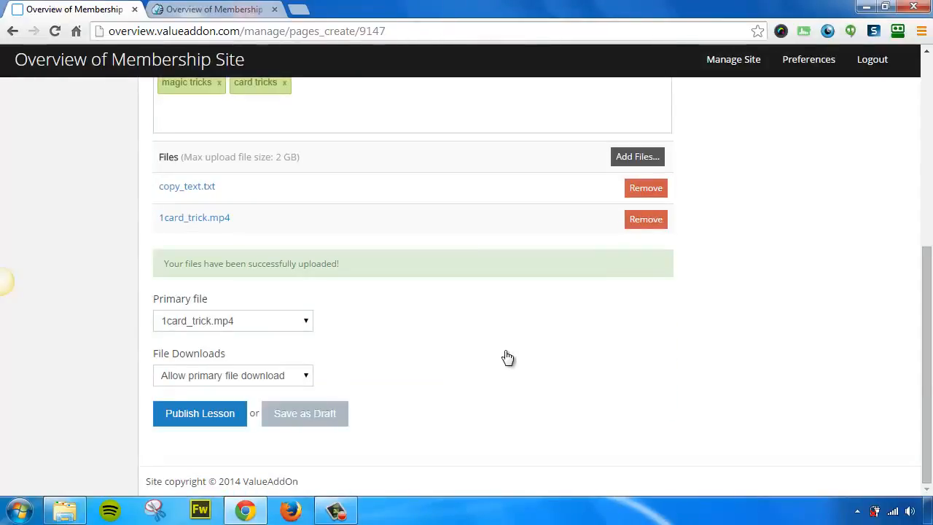
{"action": "left_click", "coordinate": [309, 328]}
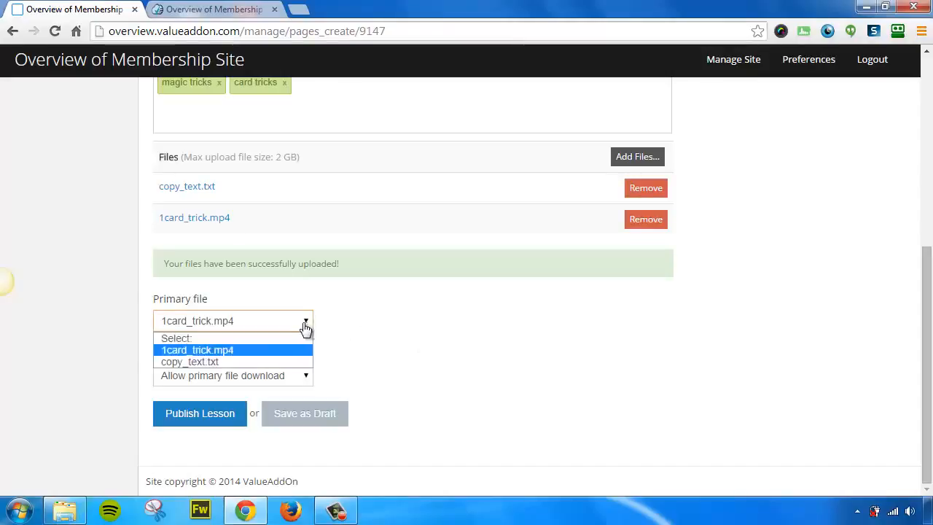
{"action": "left_click", "coordinate": [265, 352]}
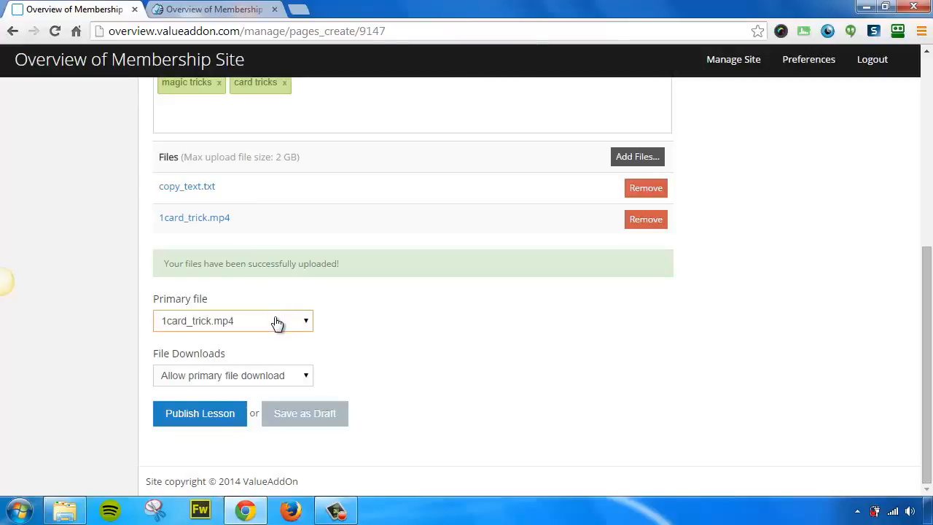
{"action": "left_click", "coordinate": [278, 380]}
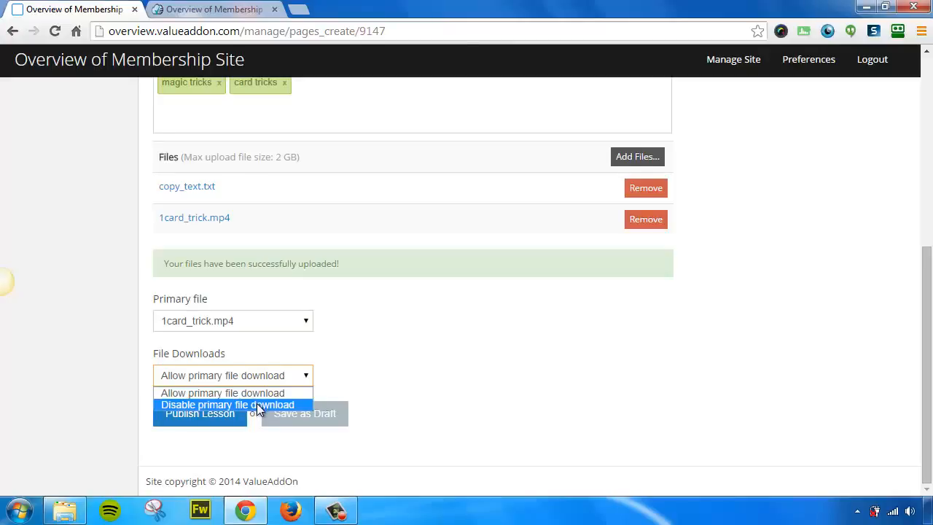
{"action": "left_click", "coordinate": [373, 382]}
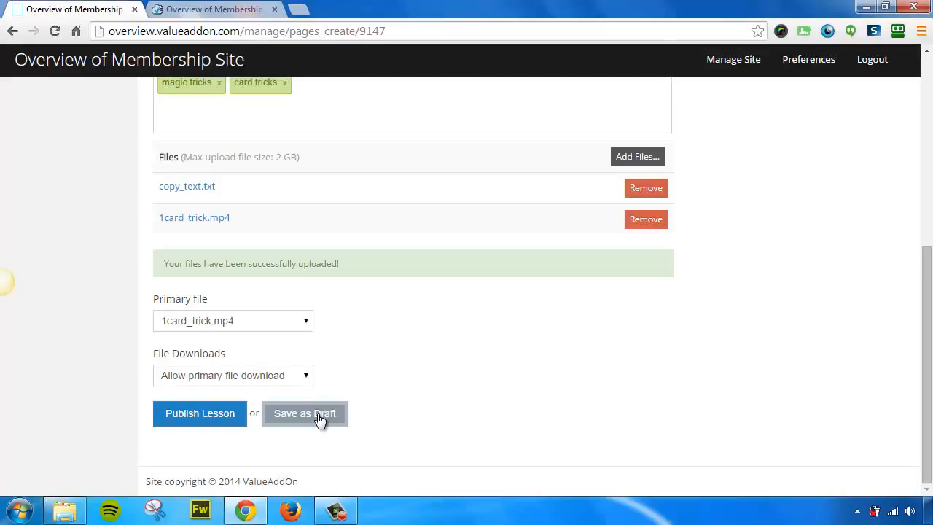
{"action": "left_click", "coordinate": [194, 421]}
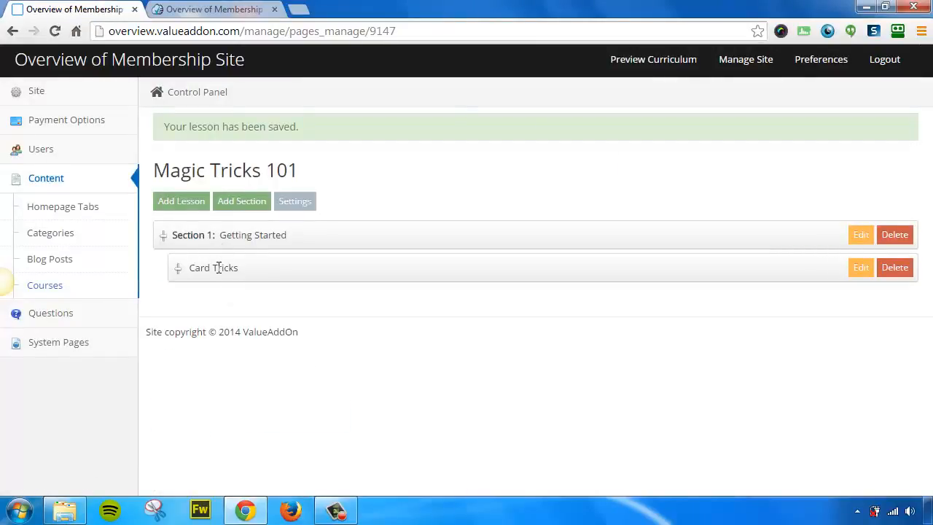
Step: Reload the public curriculum page to check the Card Tricks lesson, and return to the course management page
{"action": "left_click", "coordinate": [217, 12]}
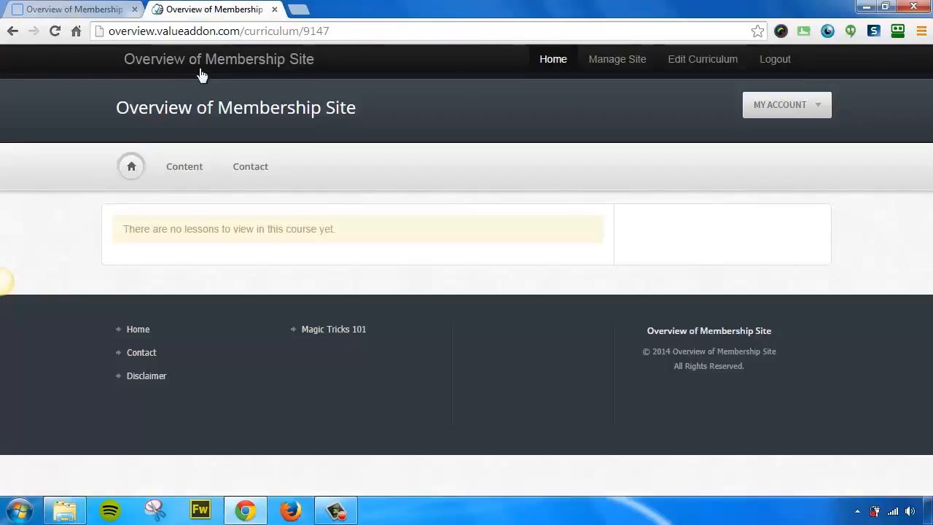
{"action": "left_click", "coordinate": [55, 31]}
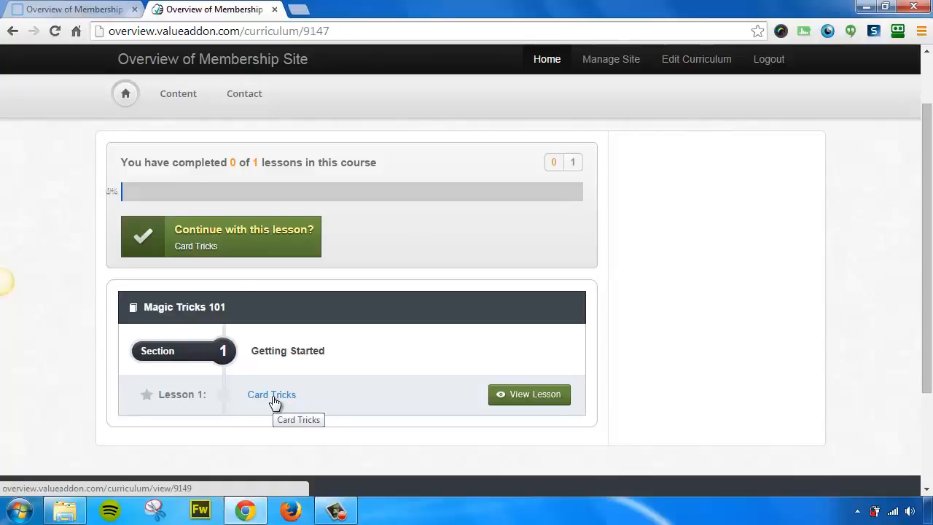
{"action": "left_click", "coordinate": [100, 15]}
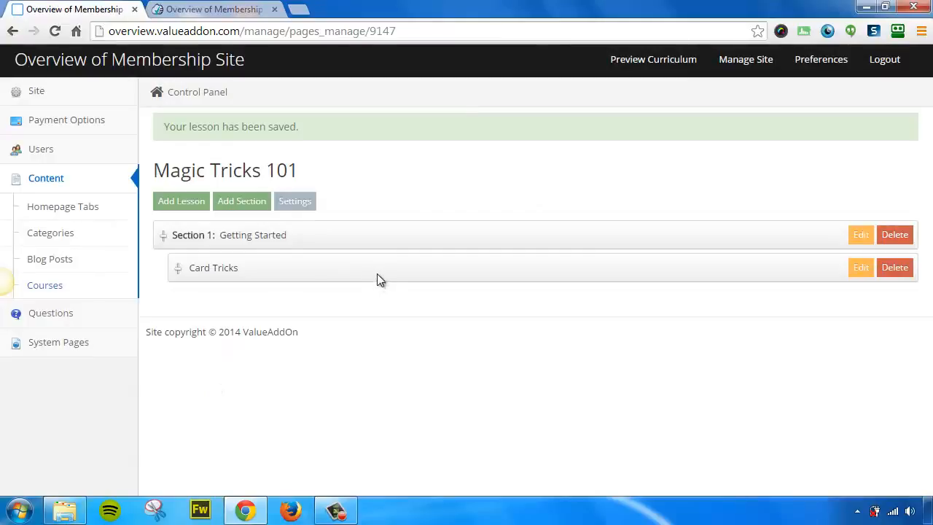
Step: Start a Text lesson titled "Sample Lesson" in Magic Tricks 101 with the summary "This is another sample lesson."
{"action": "left_click", "coordinate": [175, 204]}
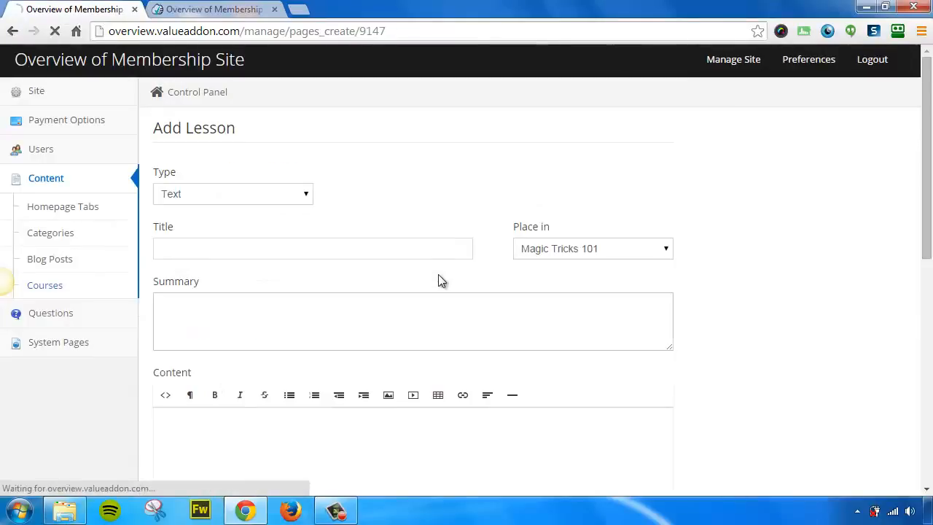
{"action": "left_click", "coordinate": [290, 196]}
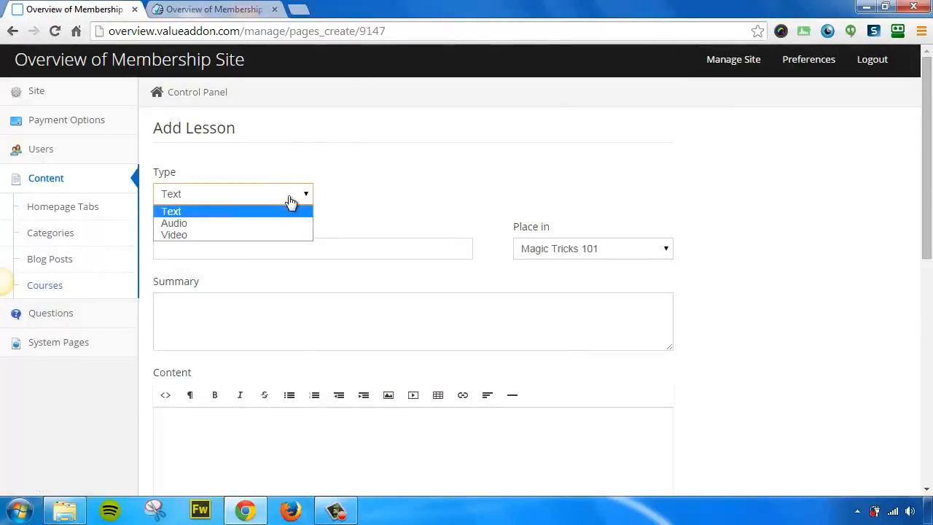
{"action": "left_click", "coordinate": [217, 212]}
{"action": "left_click", "coordinate": [221, 245]}
{"action": "type", "text": "Sample"}
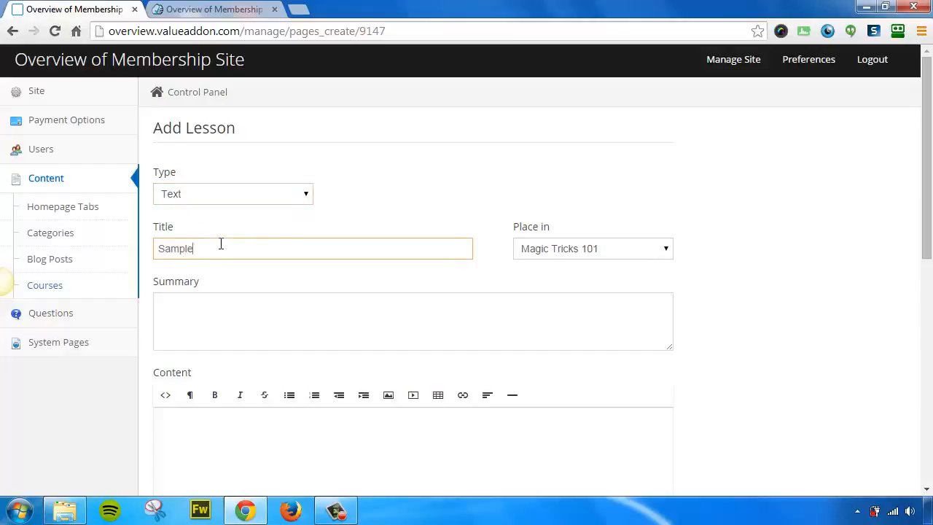
{"action": "type", "text": " Lesson"}
{"action": "key", "text": "Tab"}
{"action": "type", "text": "This is another s"}
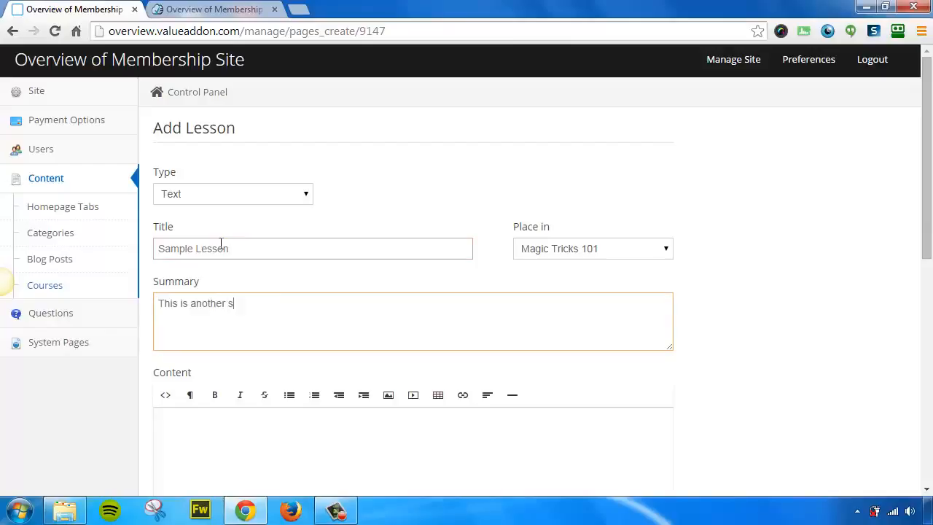
{"action": "type", "text": "ample lesson."}
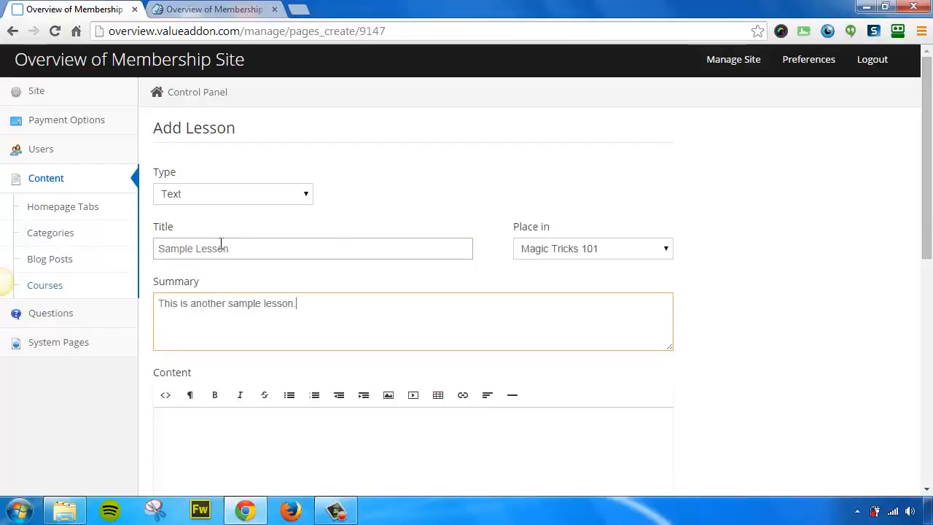
Step: Enter the lesson content "This is a example of a text lesson."
{"action": "scroll", "coordinate": [336, 224], "scroll_direction": "down", "scroll_amount": 2}
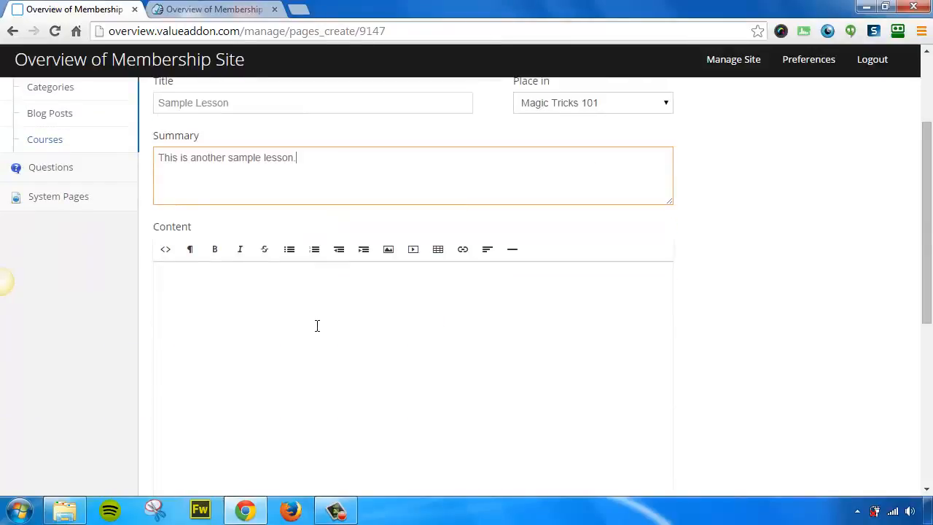
{"action": "left_click", "coordinate": [244, 323]}
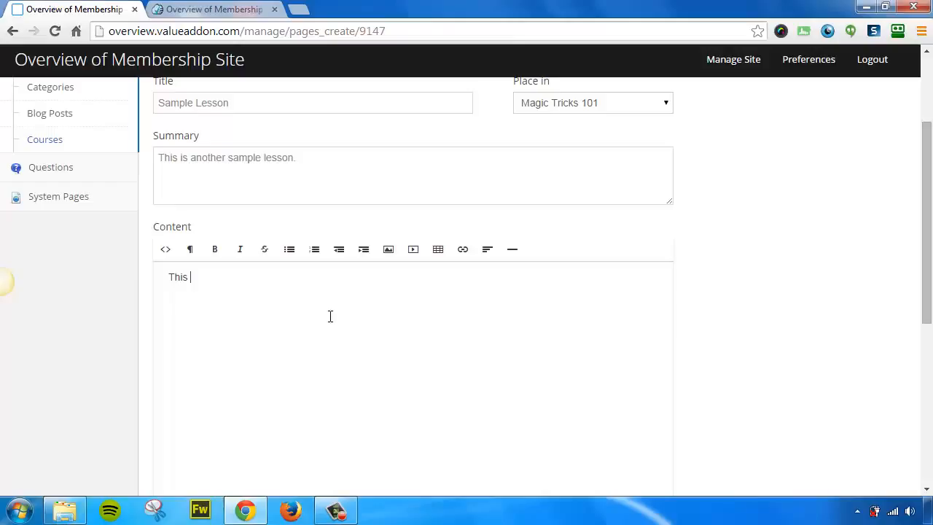
{"action": "type", "text": "is a example of a tex"}
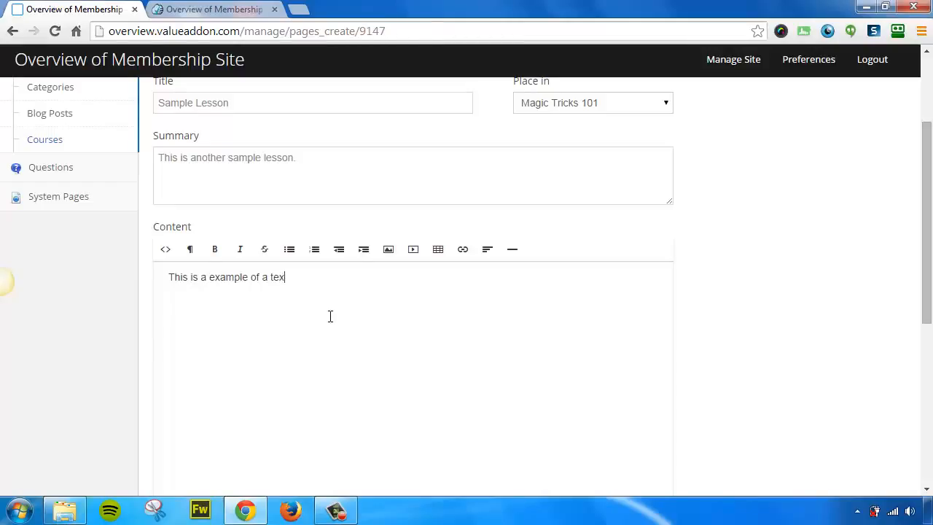
{"action": "type", "text": "t lesson."}
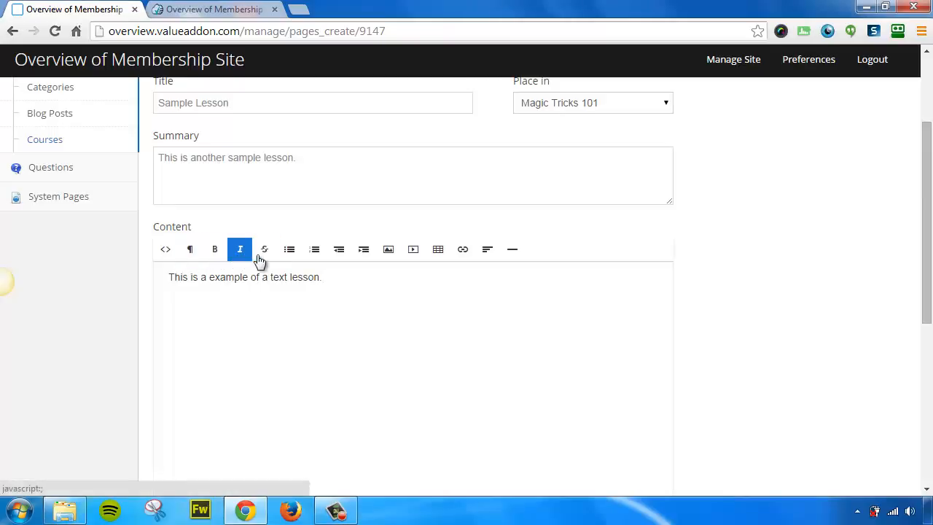
Step: Format the content sentence as a large heading and remove the bold from the word "example"
{"action": "left_click_drag", "start_coordinate": [330, 274], "coordinate": [191, 276]}
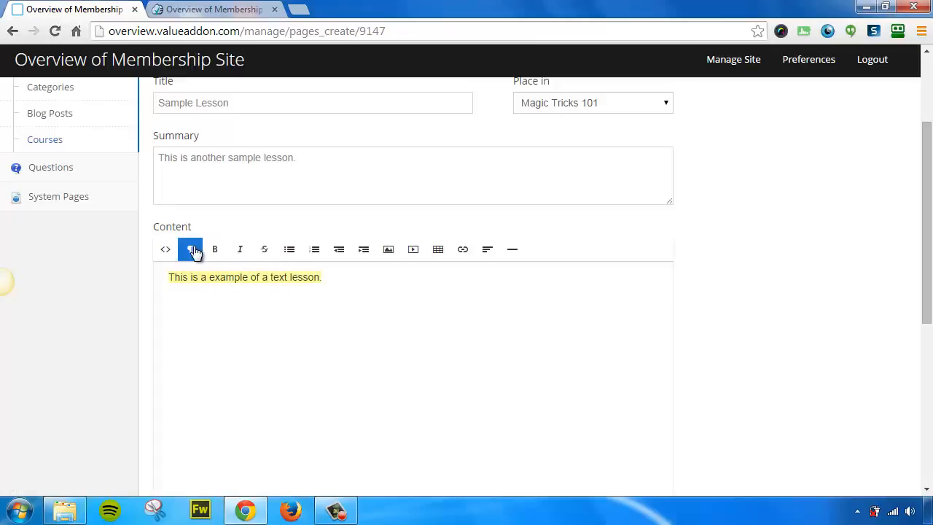
{"action": "left_click", "coordinate": [190, 250]}
{"action": "left_click", "coordinate": [233, 349]}
{"action": "left_click", "coordinate": [396, 335]}
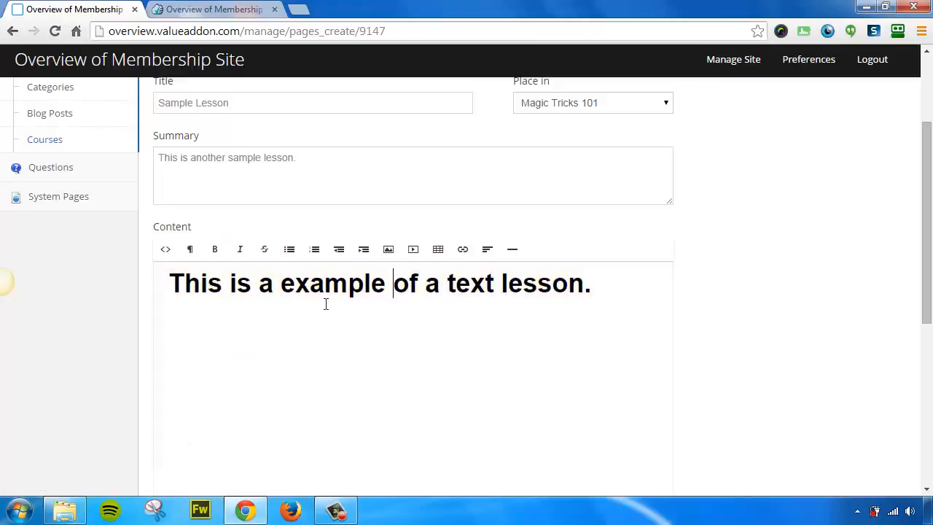
{"action": "left_click_drag", "start_coordinate": [277, 284], "coordinate": [394, 285]}
{"action": "left_click", "coordinate": [213, 252]}
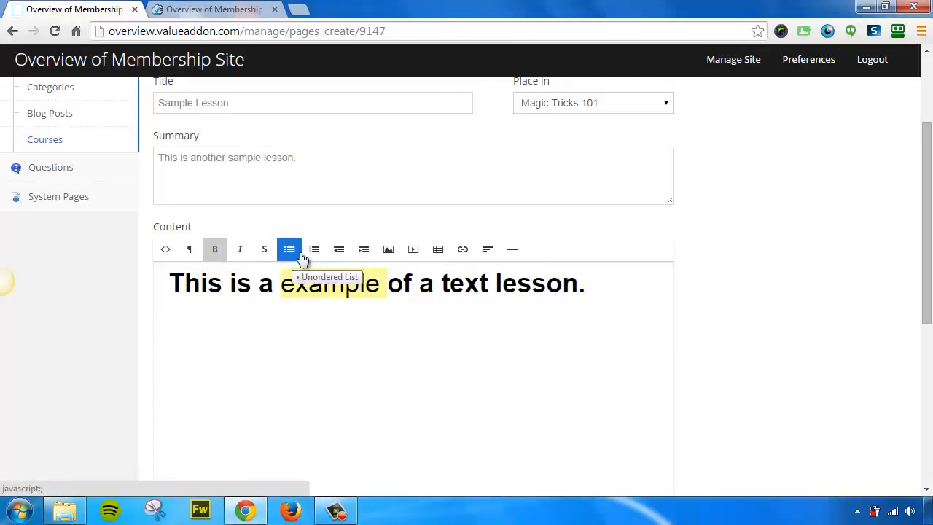
Step: View the image insertion options without adding an image, and publish the Sample Lesson
{"action": "left_click", "coordinate": [389, 250]}
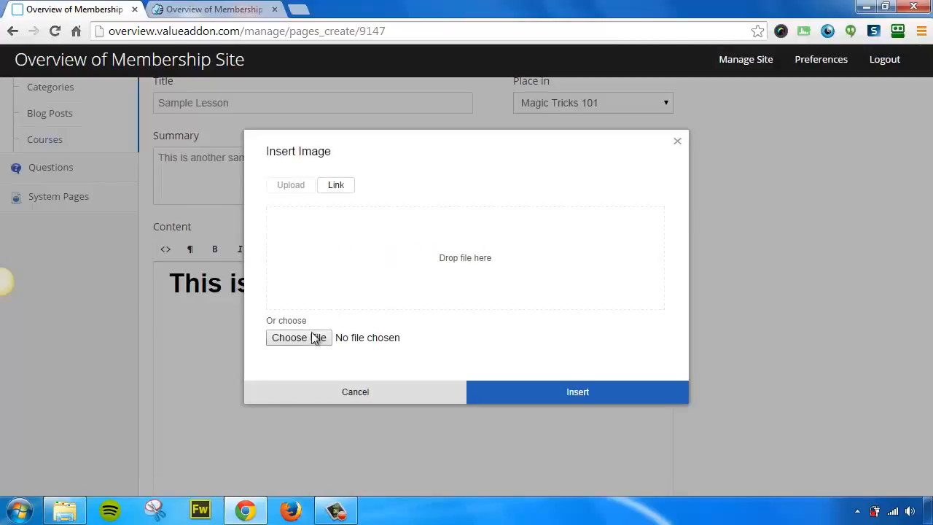
{"action": "left_click", "coordinate": [356, 393]}
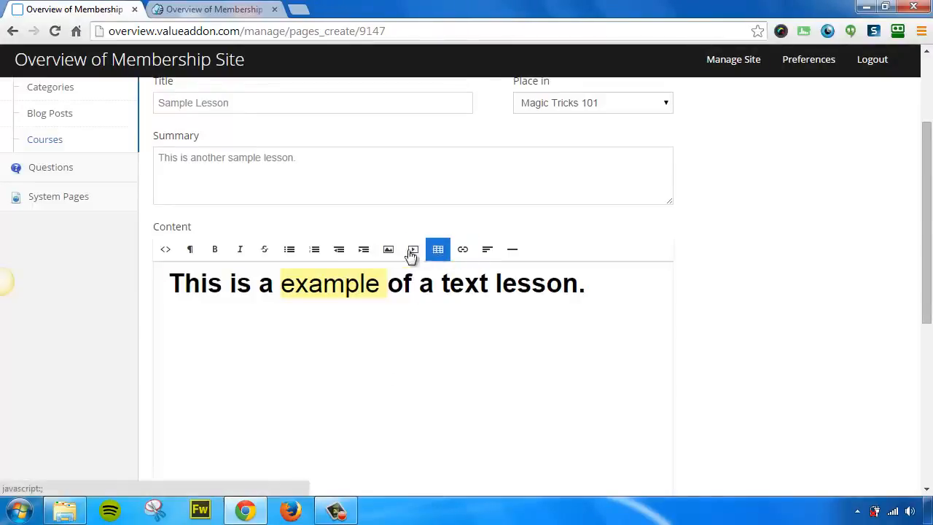
{"action": "left_click_drag", "start_coordinate": [925, 241], "coordinate": [920, 392]}
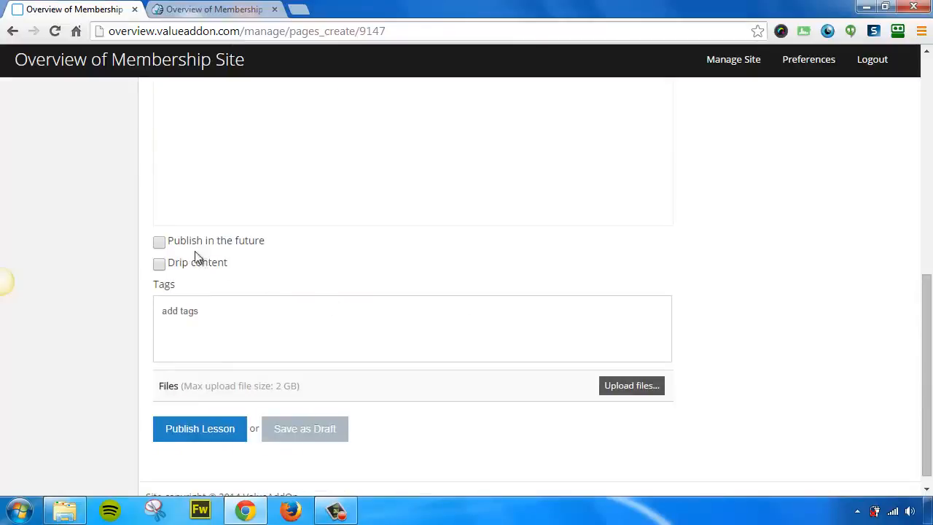
{"action": "left_click", "coordinate": [200, 432]}
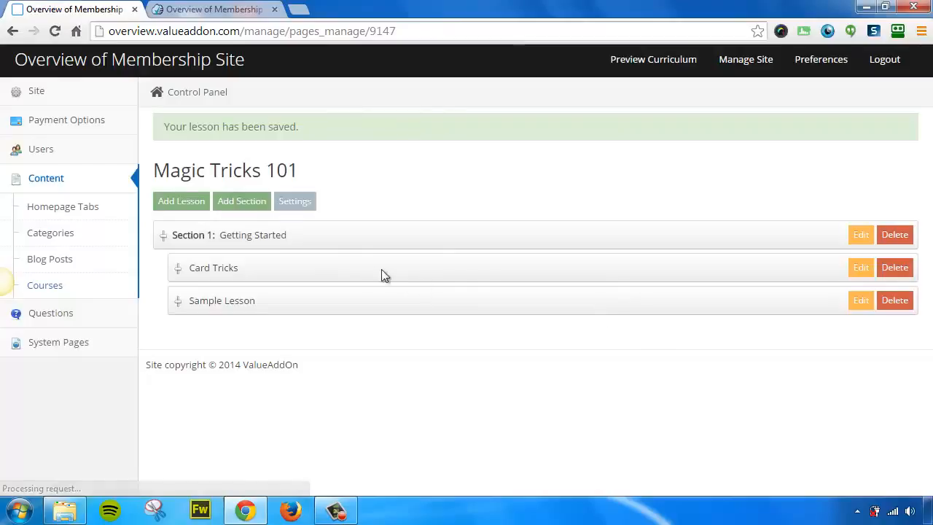
Step: Create a section named "New Section 2" in the Magic Tricks 101 course
{"action": "left_click", "coordinate": [255, 206]}
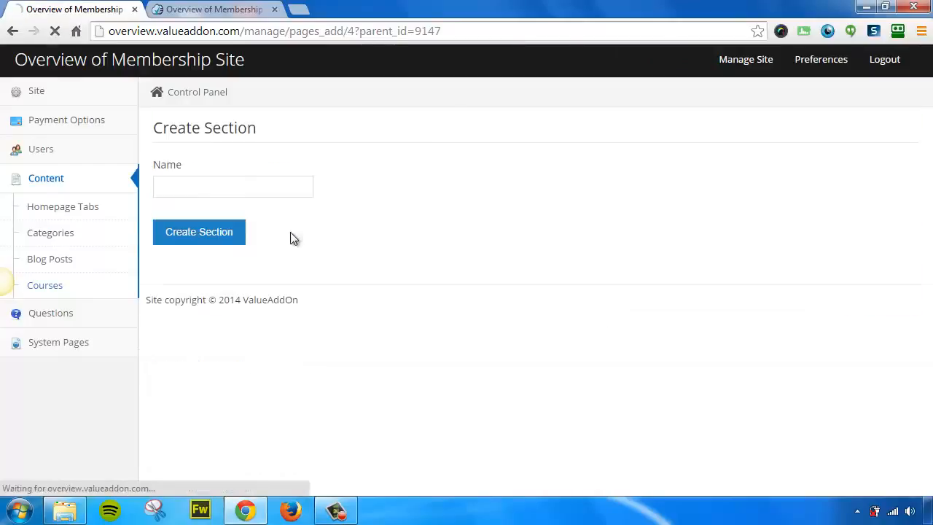
{"action": "left_click", "coordinate": [221, 194]}
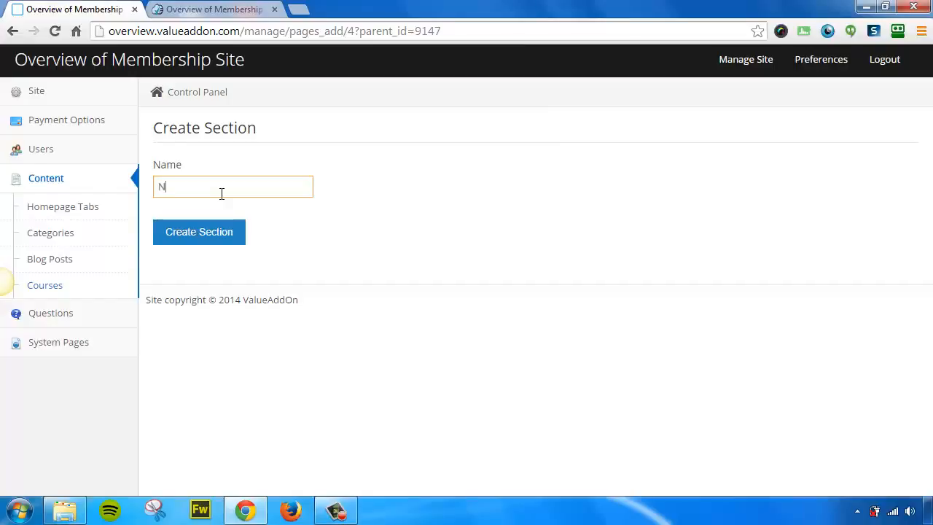
{"action": "type", "text": "New Section 2"}
{"action": "left_click", "coordinate": [231, 242]}
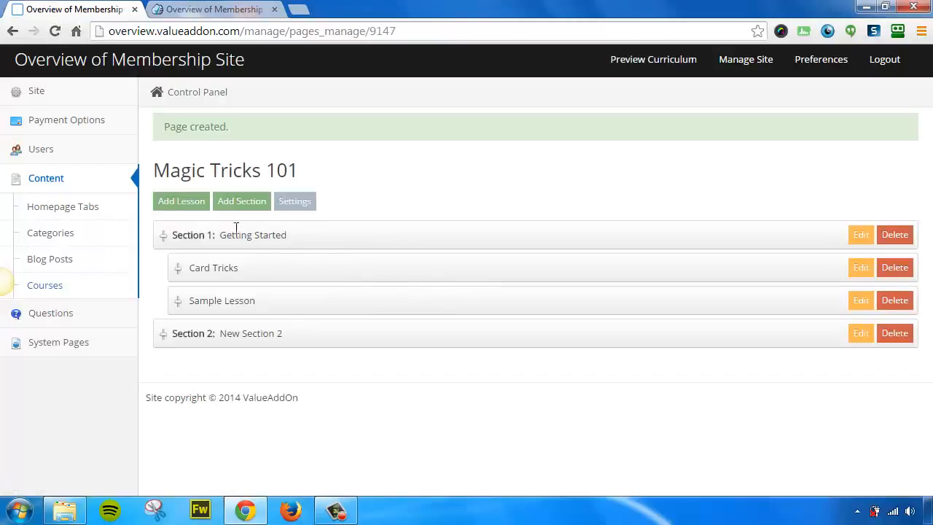
Step: Start a Video lesson titled "Video lesson 2" with the summary "This is an example of a video lesson."
{"action": "left_click", "coordinate": [180, 206]}
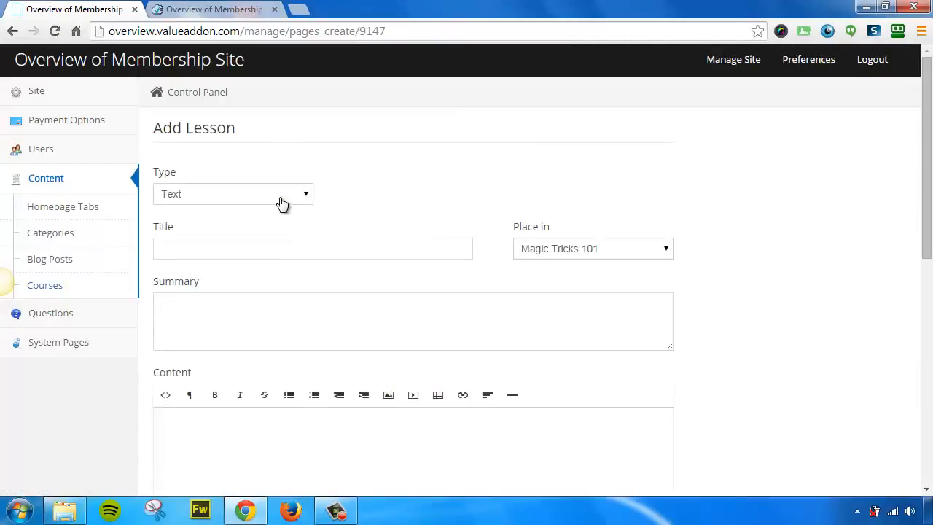
{"action": "left_click", "coordinate": [267, 202]}
{"action": "left_click", "coordinate": [223, 233]}
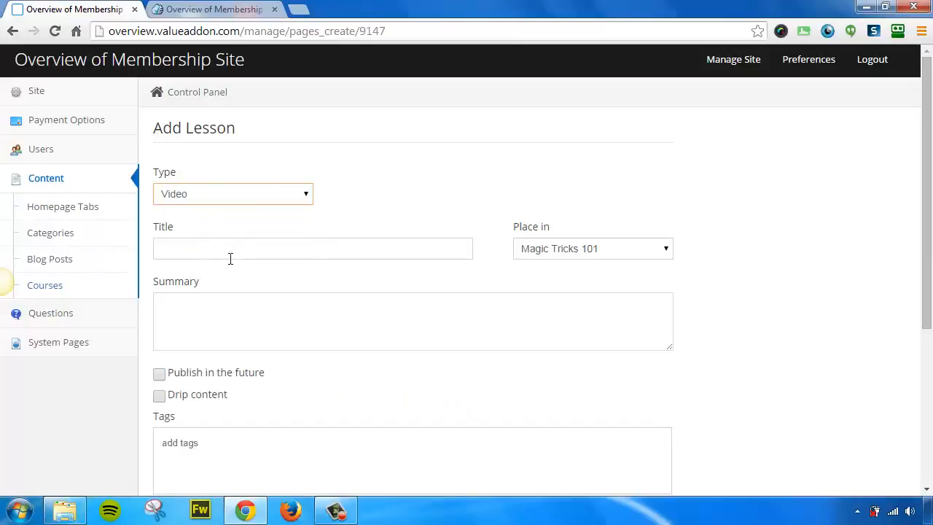
{"action": "left_click", "coordinate": [227, 251]}
{"action": "type", "text": "Video lesson 2"}
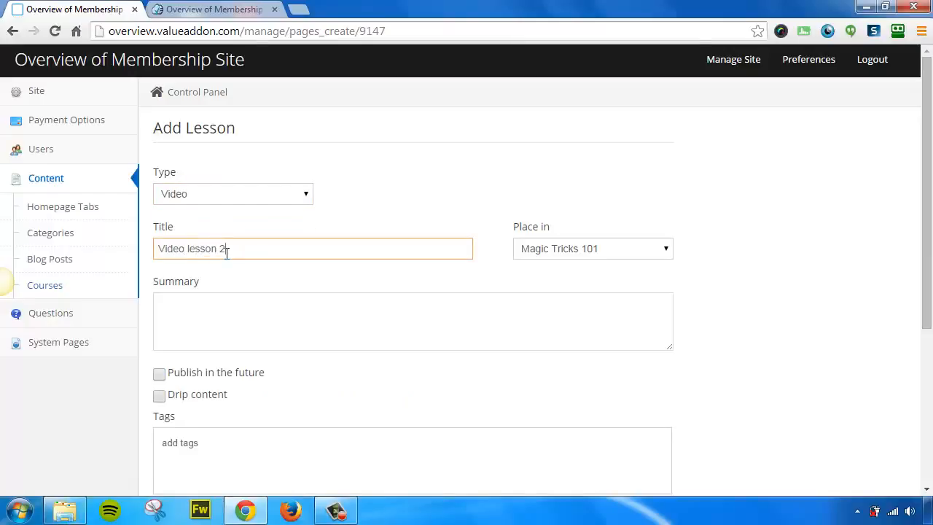
{"action": "left_click", "coordinate": [230, 301]}
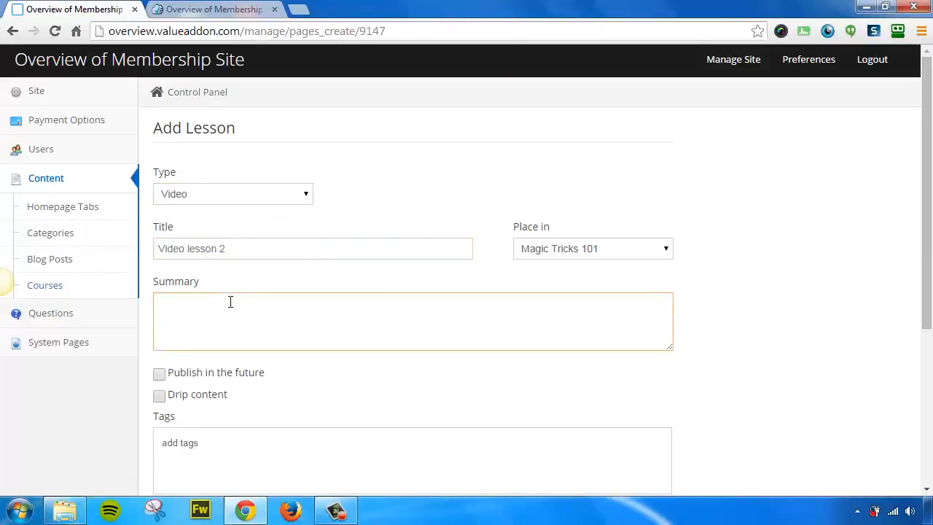
{"action": "type", "text": "This is an example of a video"}
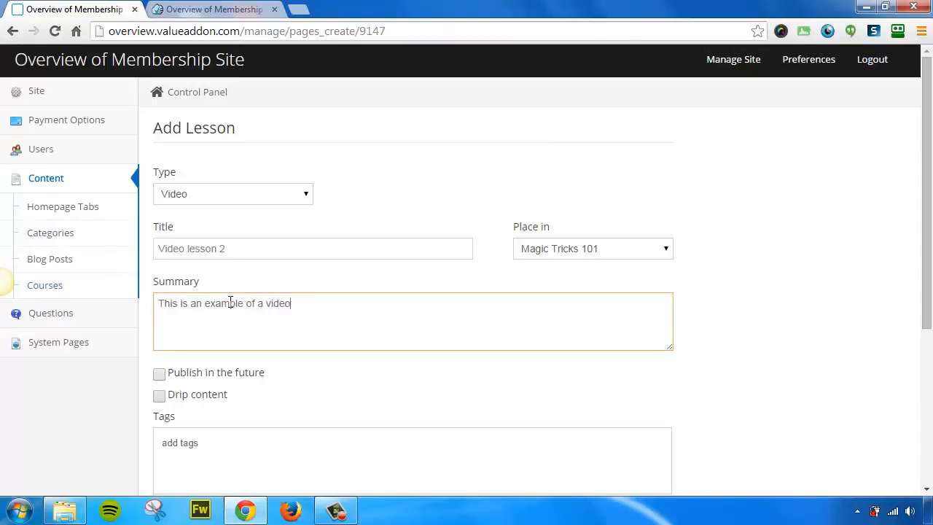
{"action": "type", "text": " lesson."}
Step: Upload 2coin_through_table.mp4 from the 5min_upload_example folder to the video lesson
{"action": "scroll", "coordinate": [237, 302], "scroll_direction": "down", "scroll_amount": 2}
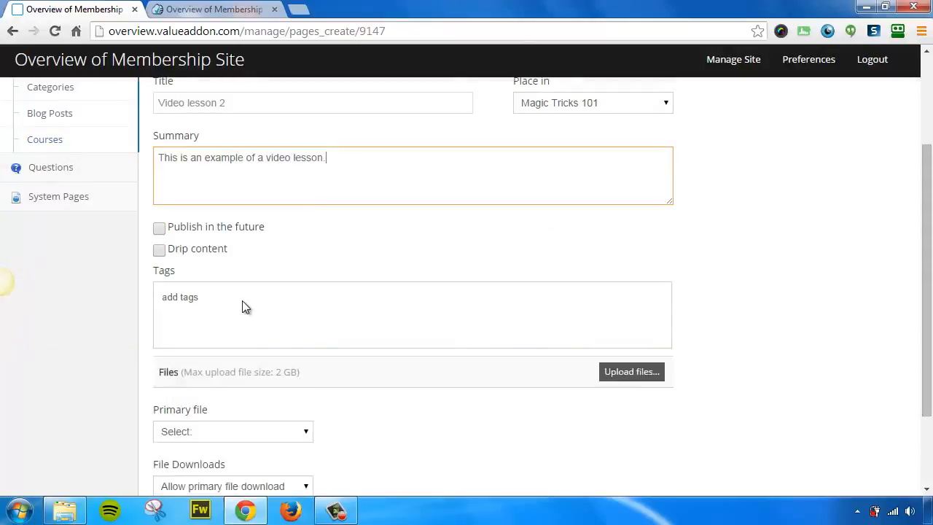
{"action": "left_click", "coordinate": [629, 373]}
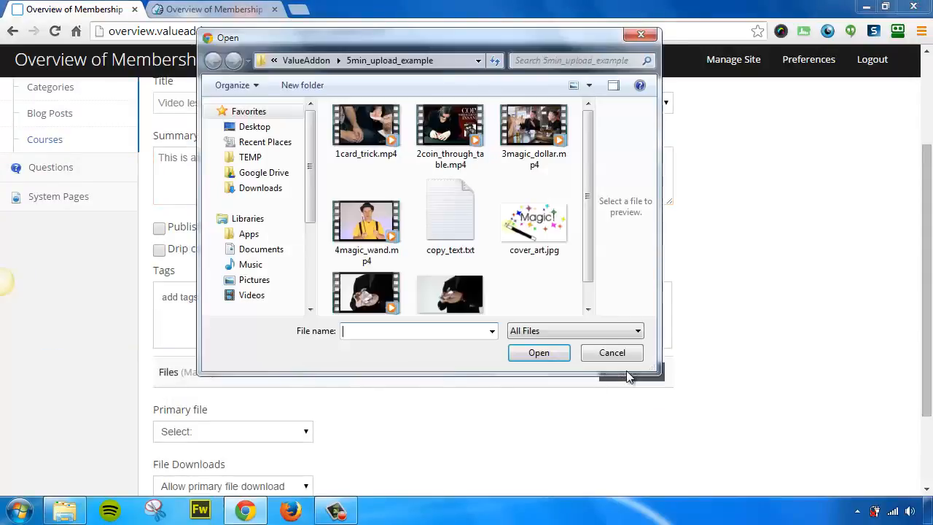
{"action": "left_click", "coordinate": [450, 135]}
{"action": "left_click", "coordinate": [539, 353]}
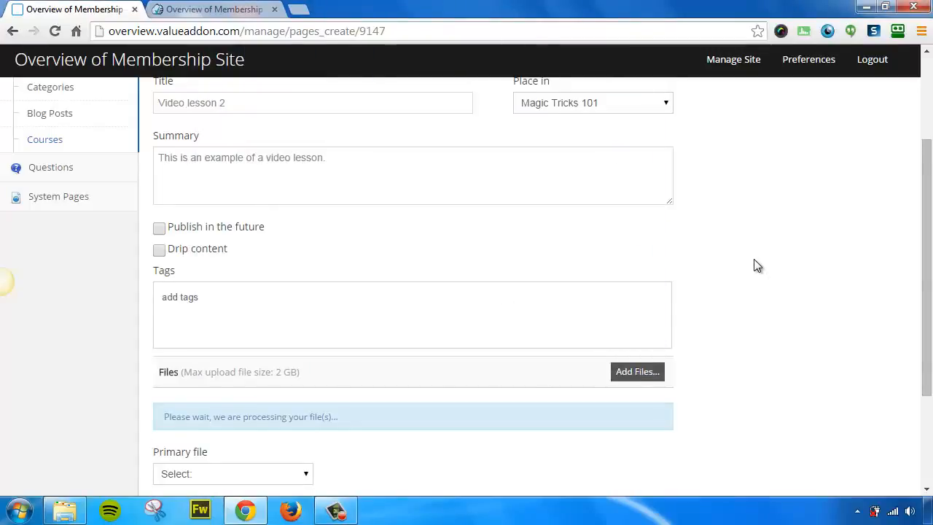
Step: Choose 2coin_through_table.mp4 as the primary file and publish the lesson
{"action": "scroll", "coordinate": [755, 278], "scroll_direction": "down", "scroll_amount": 3}
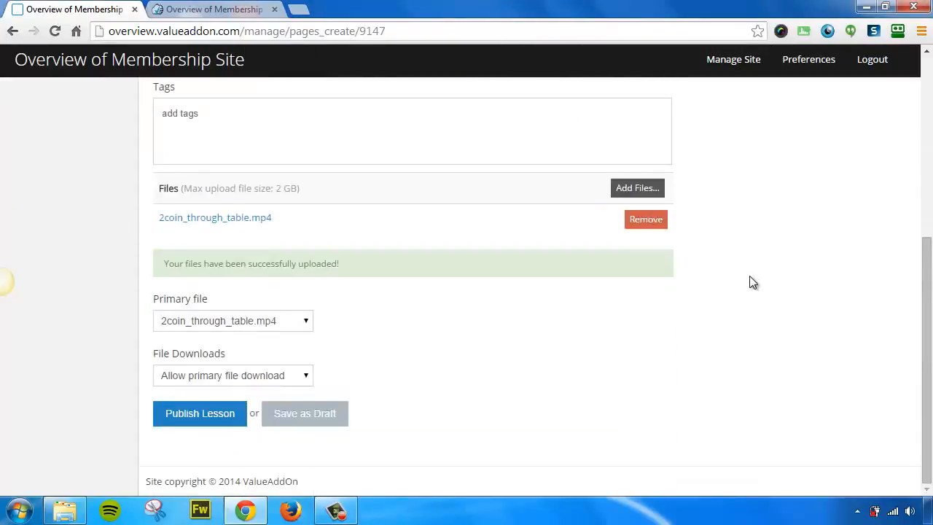
{"action": "left_click", "coordinate": [302, 325]}
{"action": "left_click", "coordinate": [279, 350]}
{"action": "left_click", "coordinate": [199, 414]}
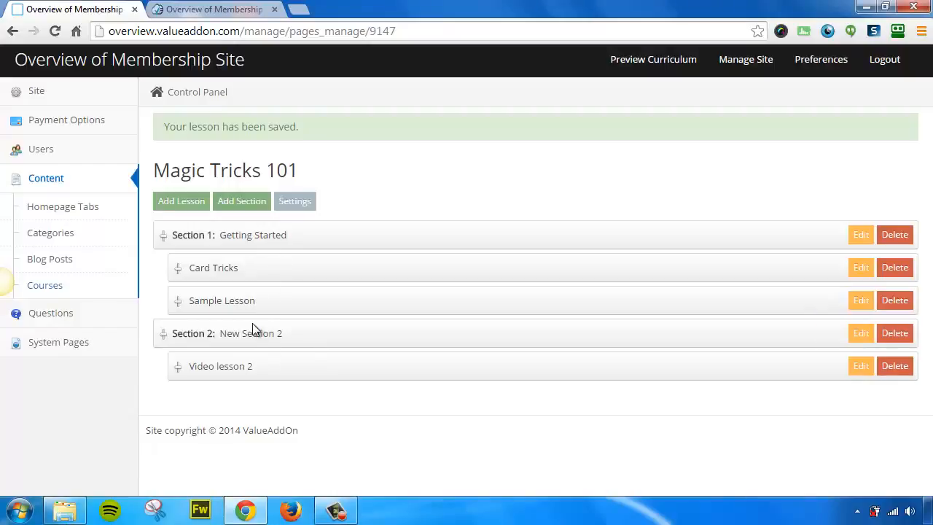
Step: Reload the public curriculum page and examine the Magic Tricks 101 sections and lessons
{"action": "left_click", "coordinate": [210, 14]}
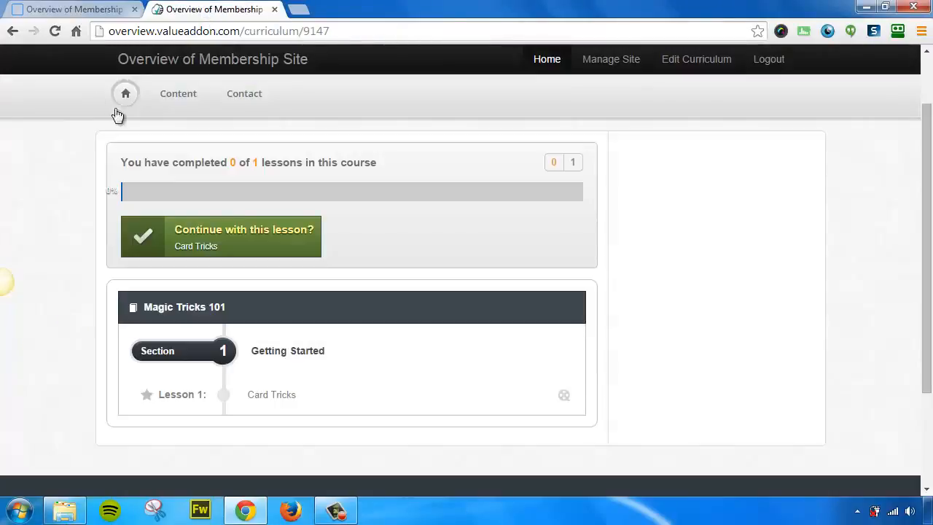
{"action": "left_click", "coordinate": [55, 31]}
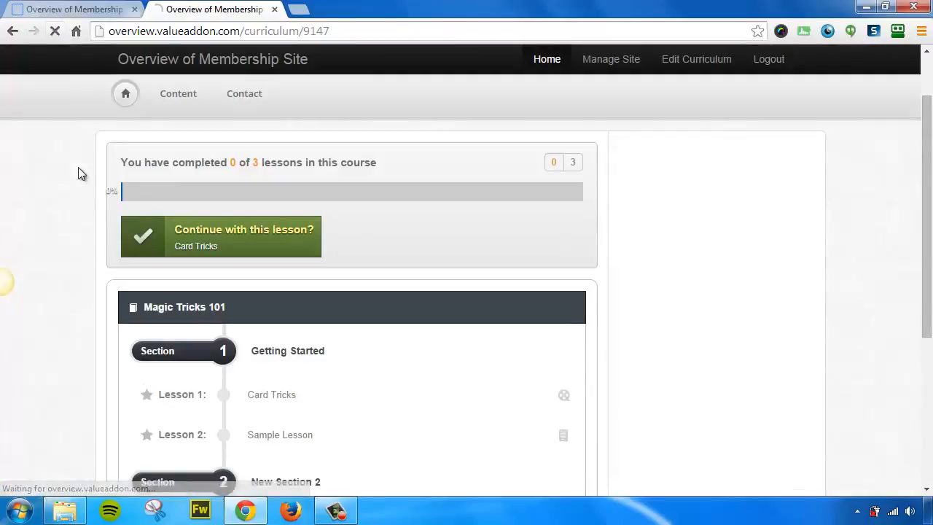
{"action": "scroll", "coordinate": [409, 232], "scroll_direction": "down", "scroll_amount": 2}
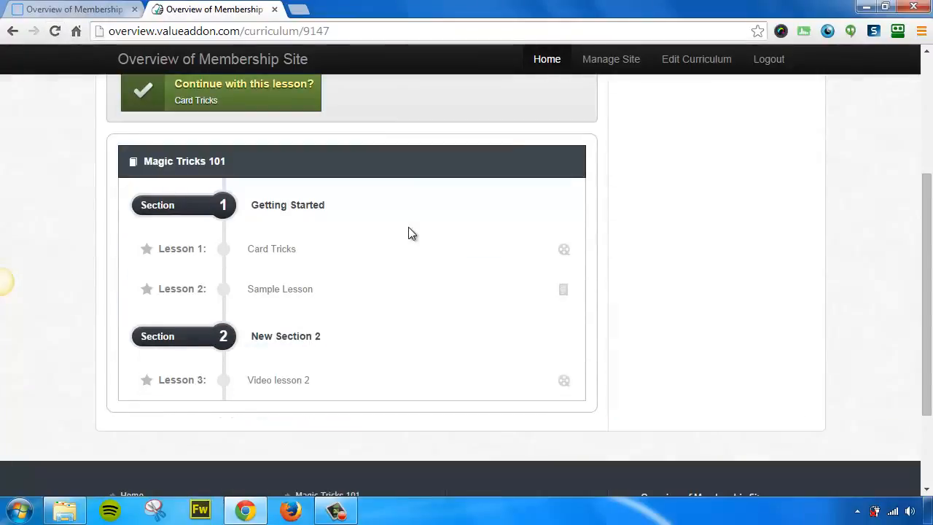
Step: Open the Card Tricks lesson and view its video, description, downloads and private notes area
{"action": "left_click", "coordinate": [271, 249]}
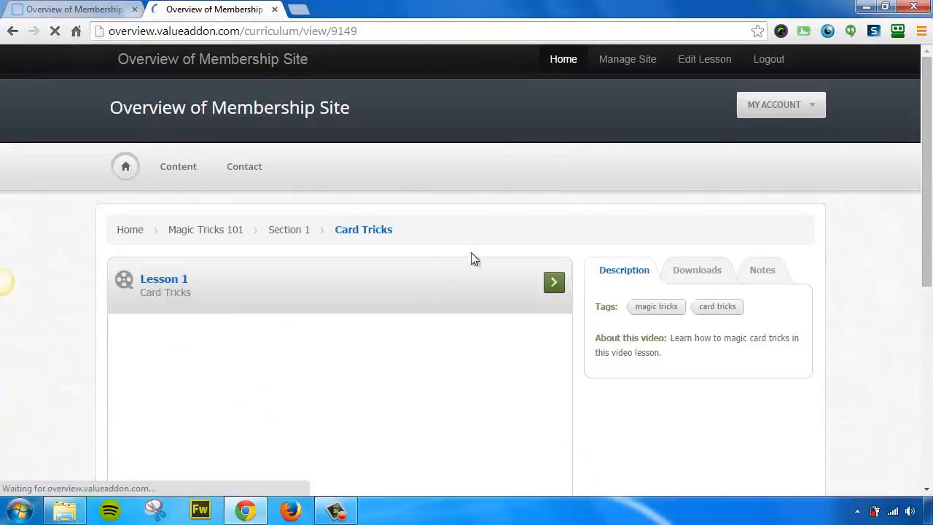
{"action": "scroll", "coordinate": [596, 241], "scroll_direction": "down", "scroll_amount": 1}
{"action": "scroll", "coordinate": [438, 371], "scroll_direction": "down", "scroll_amount": 1}
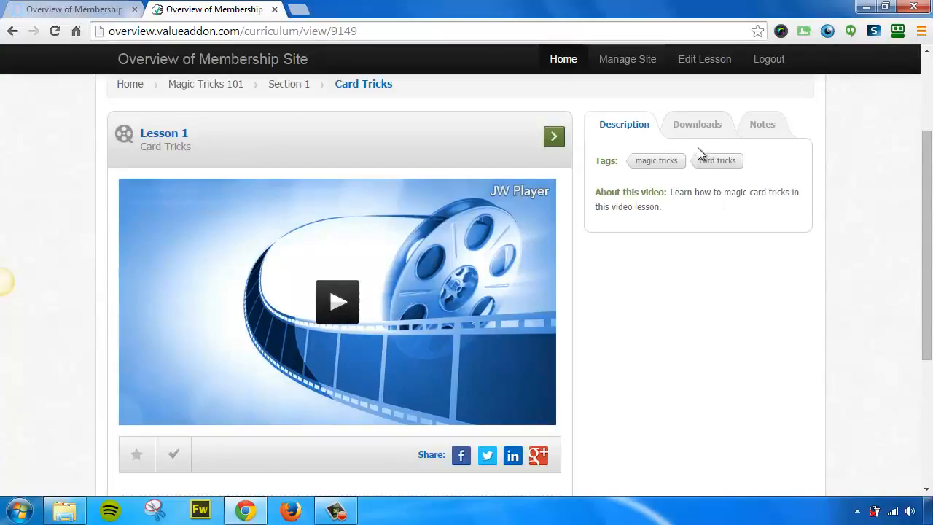
{"action": "left_click", "coordinate": [705, 127]}
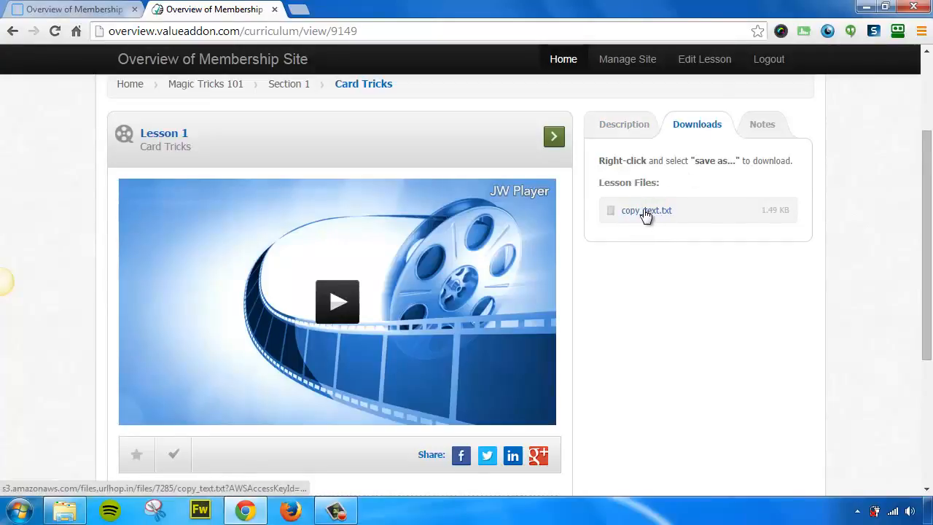
{"action": "left_click", "coordinate": [761, 130]}
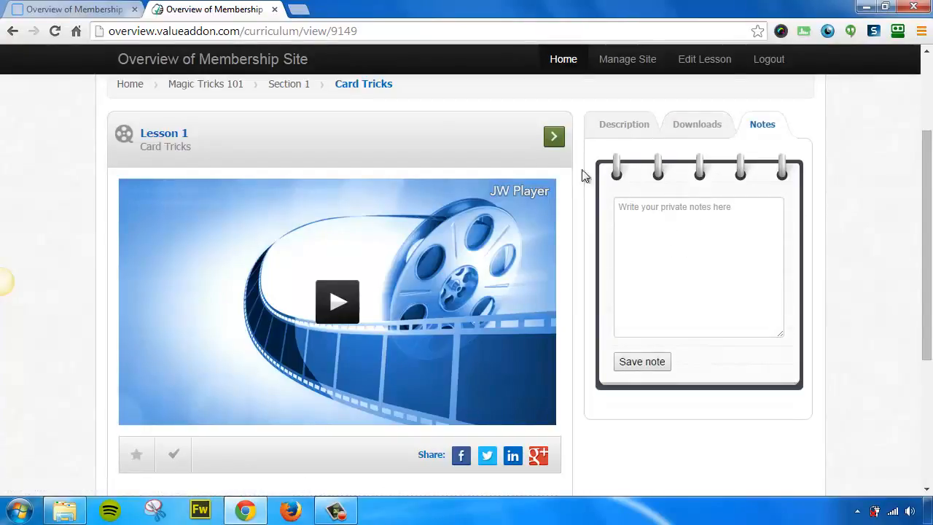
Step: Advance to the Sample Lesson and check its text, downloads and private notes area
{"action": "left_click", "coordinate": [554, 139]}
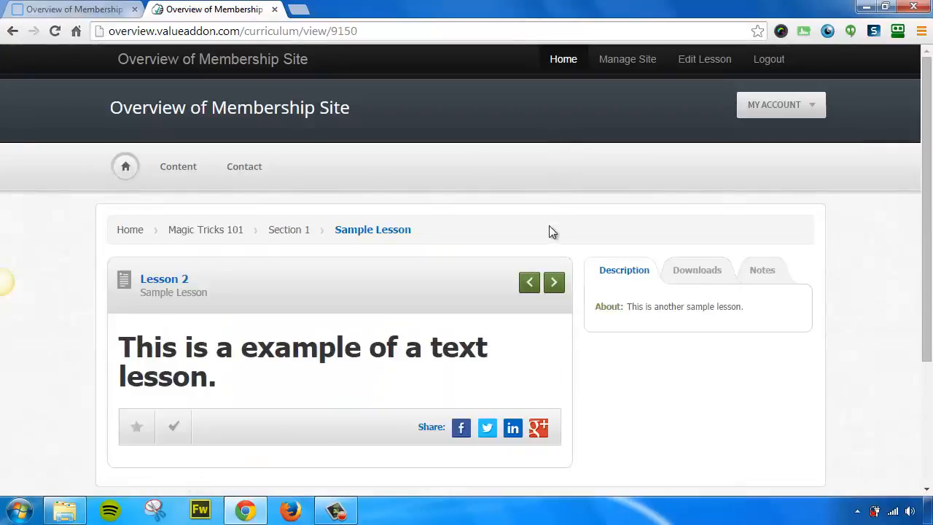
{"action": "scroll", "coordinate": [549, 229], "scroll_direction": "down", "scroll_amount": 1}
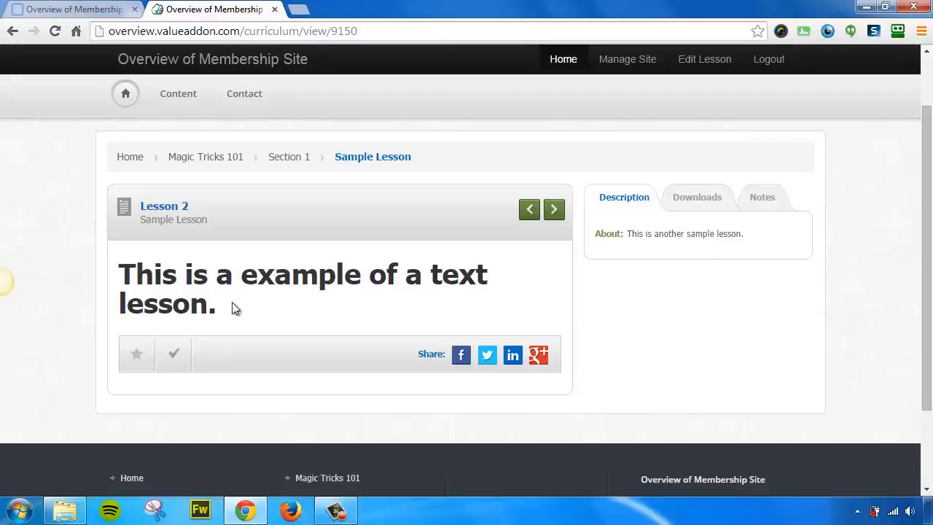
{"action": "left_click", "coordinate": [693, 197]}
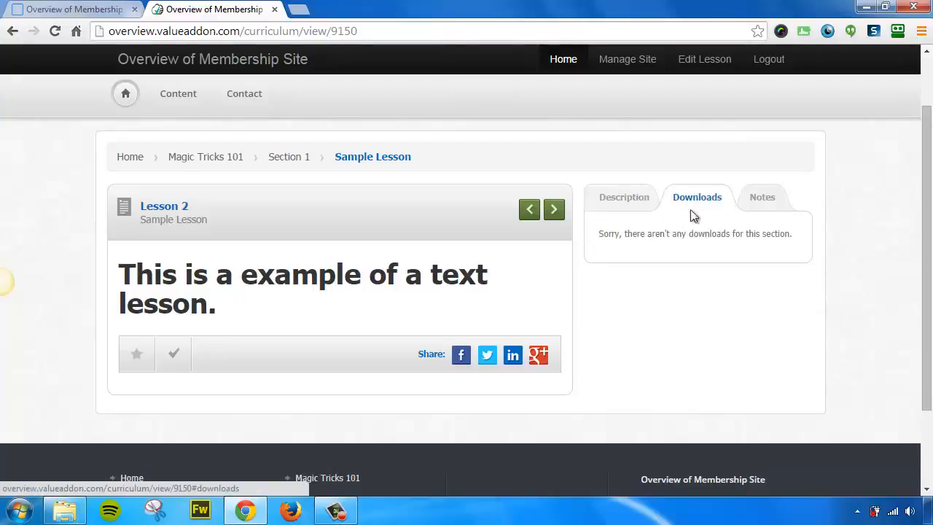
{"action": "left_click", "coordinate": [762, 198]}
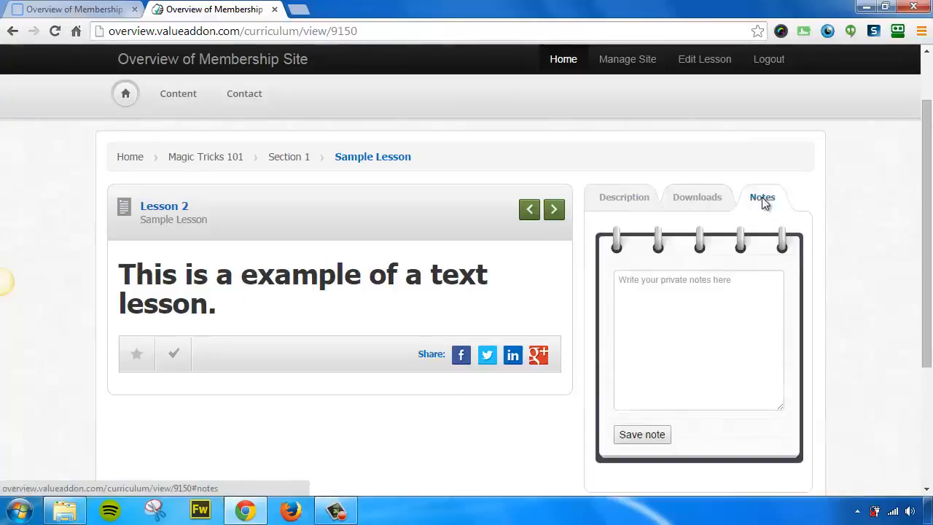
Step: View the Video lesson 2 page and return to the Magic Tricks 101 course page
{"action": "left_click", "coordinate": [556, 212]}
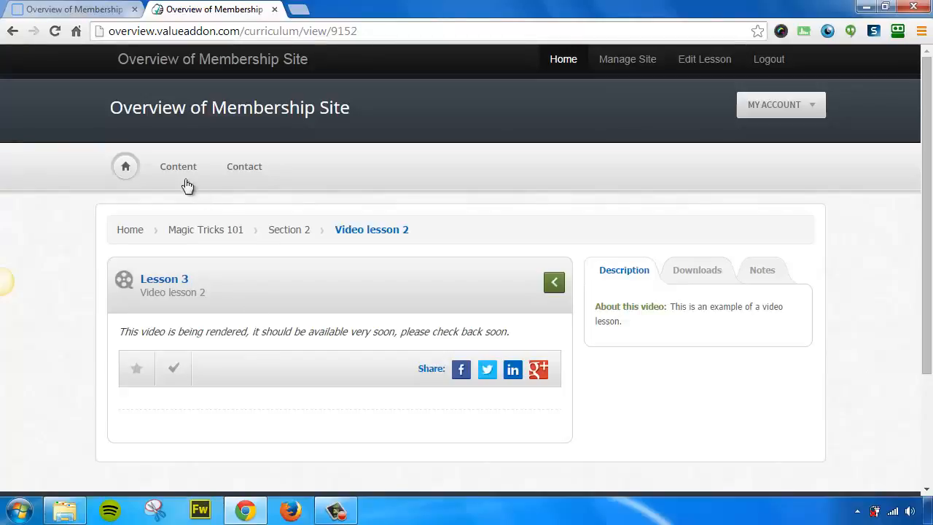
{"action": "mouse_move", "coordinate": [180, 172]}
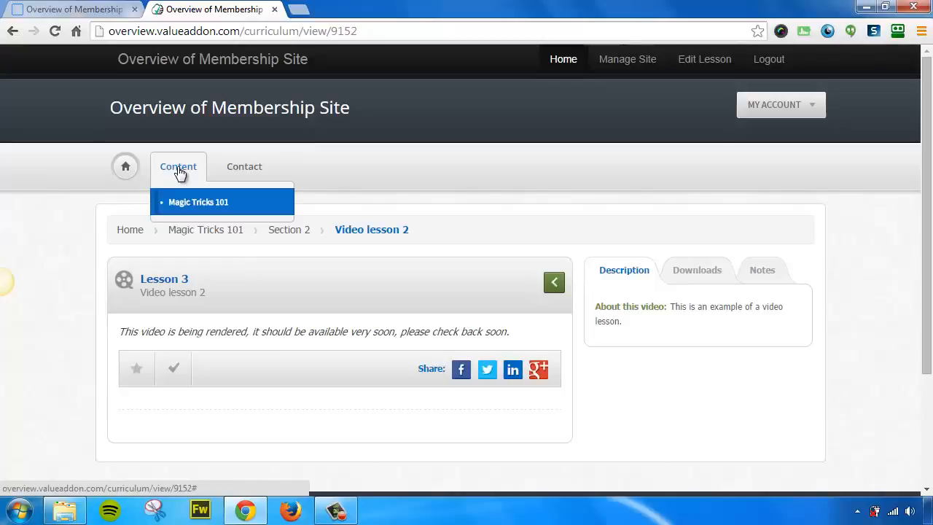
{"action": "left_click", "coordinate": [180, 172]}
{"action": "left_click", "coordinate": [186, 207]}
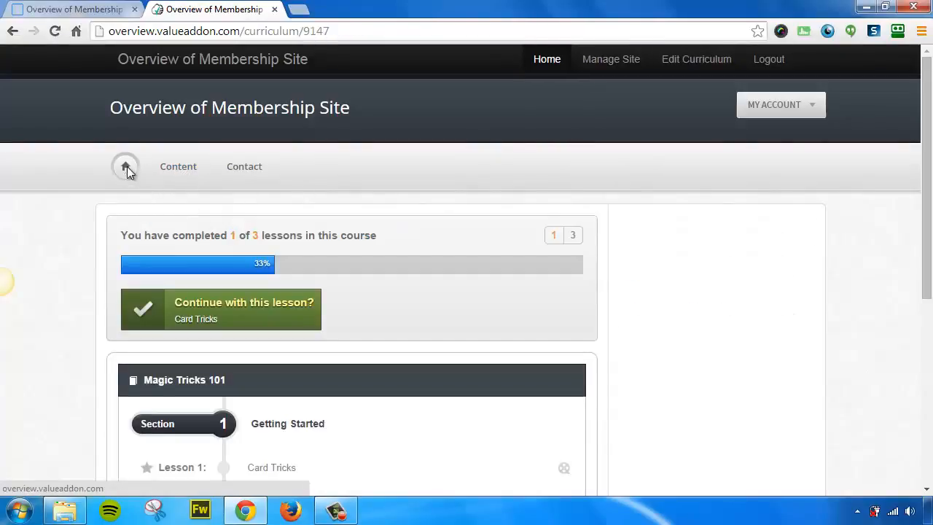
Step: Open Magic Tricks 101 from the homepage's available courses and review its progress and lesson list
{"action": "left_click", "coordinate": [127, 168]}
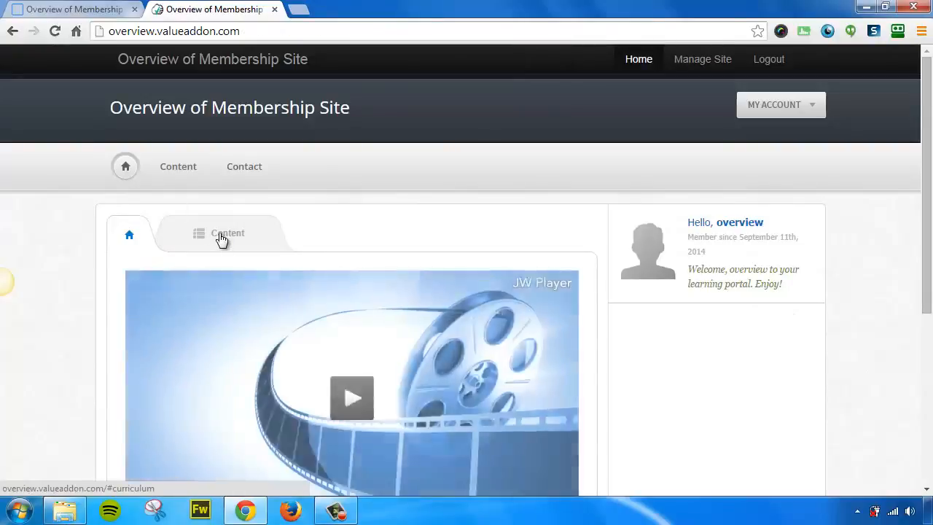
{"action": "left_click", "coordinate": [222, 240]}
{"action": "scroll", "coordinate": [394, 252], "scroll_direction": "down", "scroll_amount": 1}
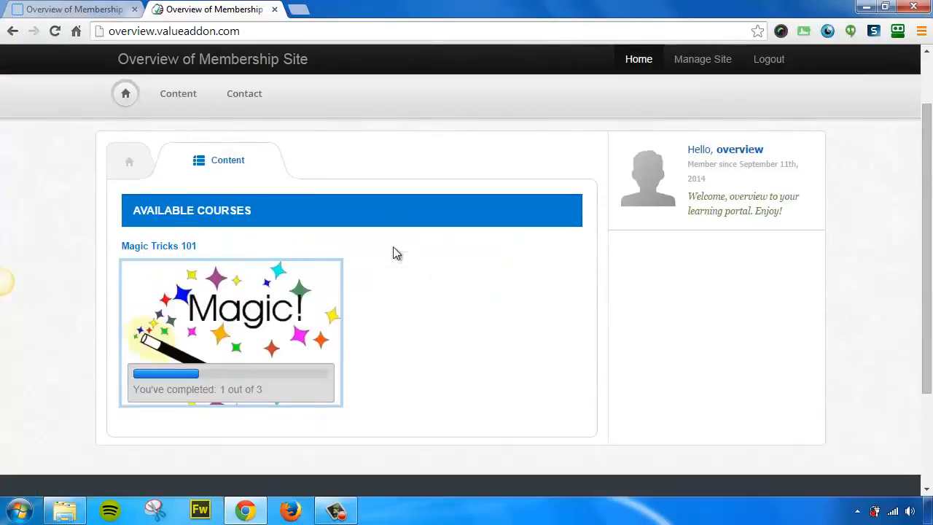
{"action": "mouse_move", "coordinate": [240, 299]}
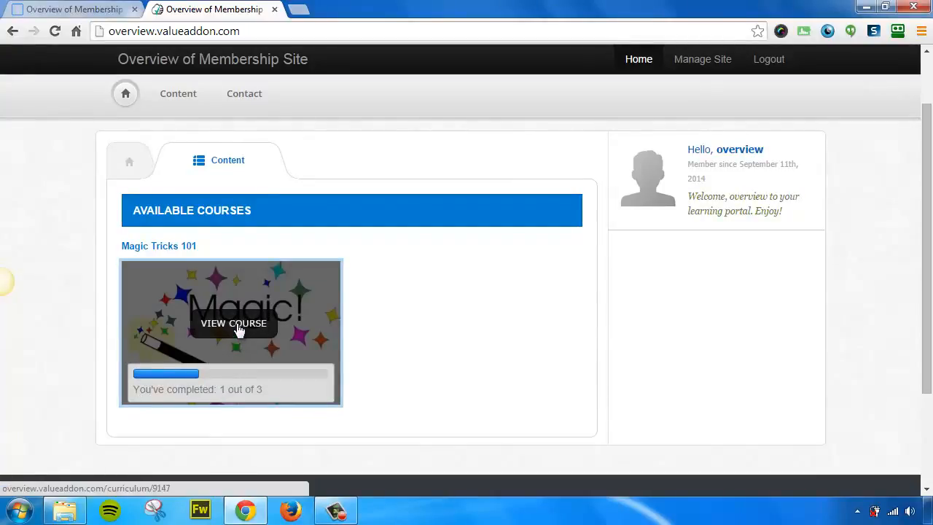
{"action": "left_click", "coordinate": [236, 323]}
{"action": "scroll", "coordinate": [394, 306], "scroll_direction": "down", "scroll_amount": 2}
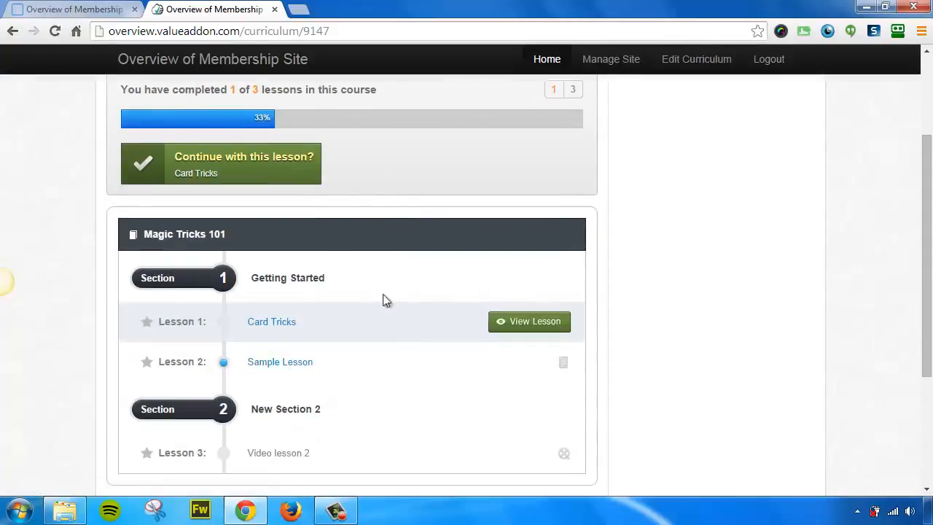
{"action": "scroll", "coordinate": [372, 298], "scroll_direction": "up", "scroll_amount": 2}
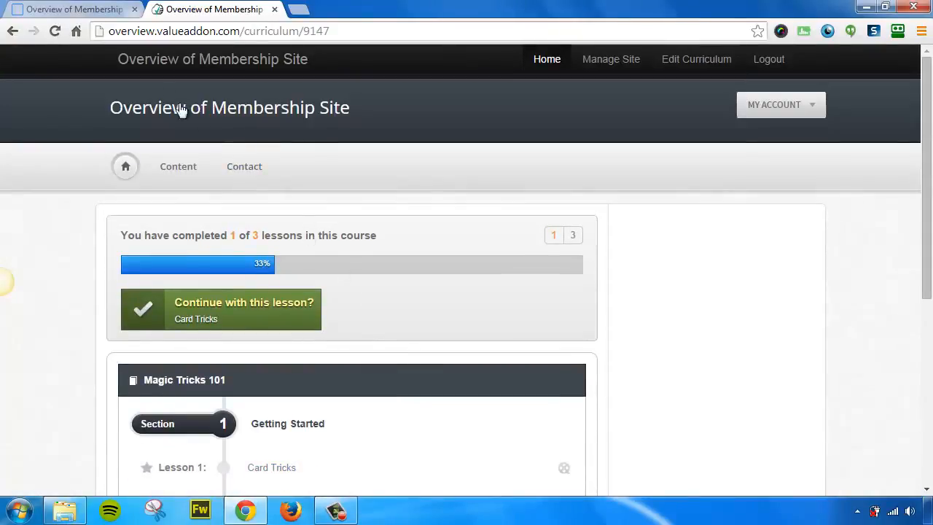
Step: Go back to the member homepage and view the available courses with the Magic Tricks 101 thumbnail
{"action": "left_click", "coordinate": [95, 10]}
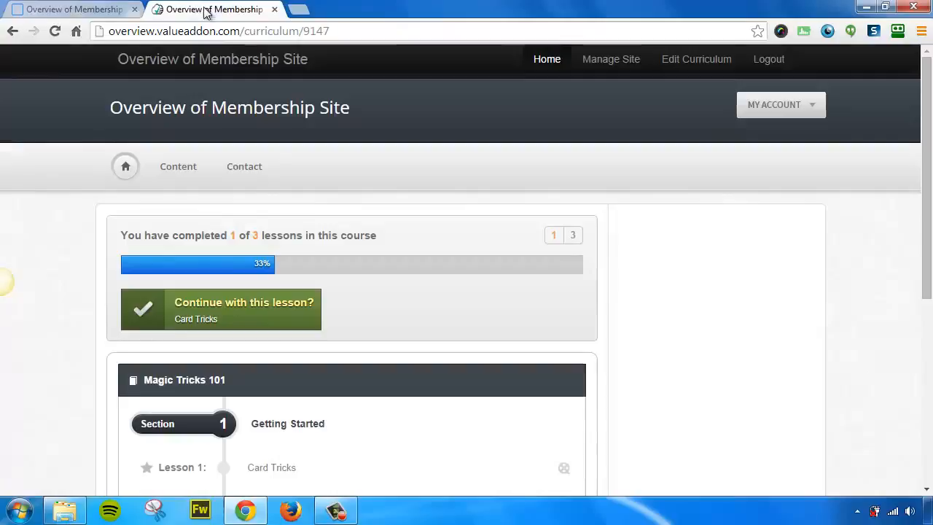
{"action": "left_click", "coordinate": [208, 9]}
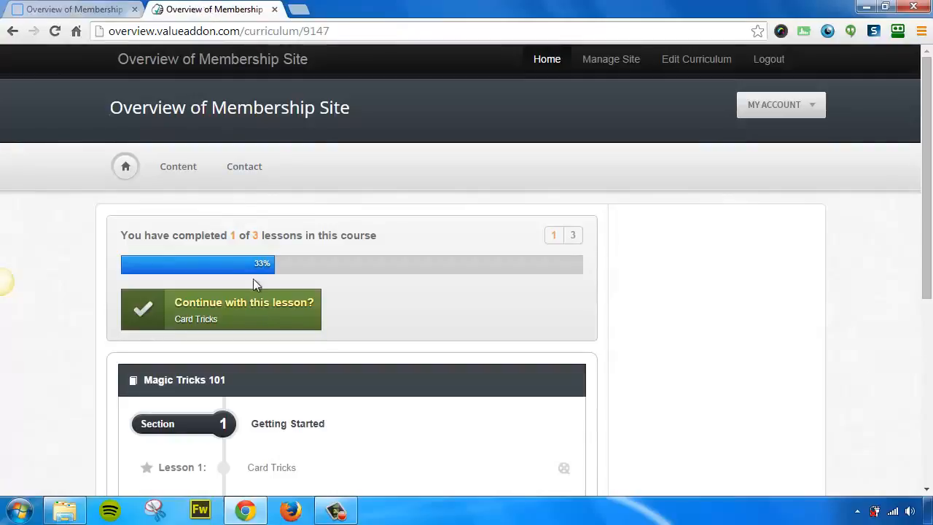
{"action": "right_click", "coordinate": [49, 200]}
{"action": "left_click", "coordinate": [71, 207]}
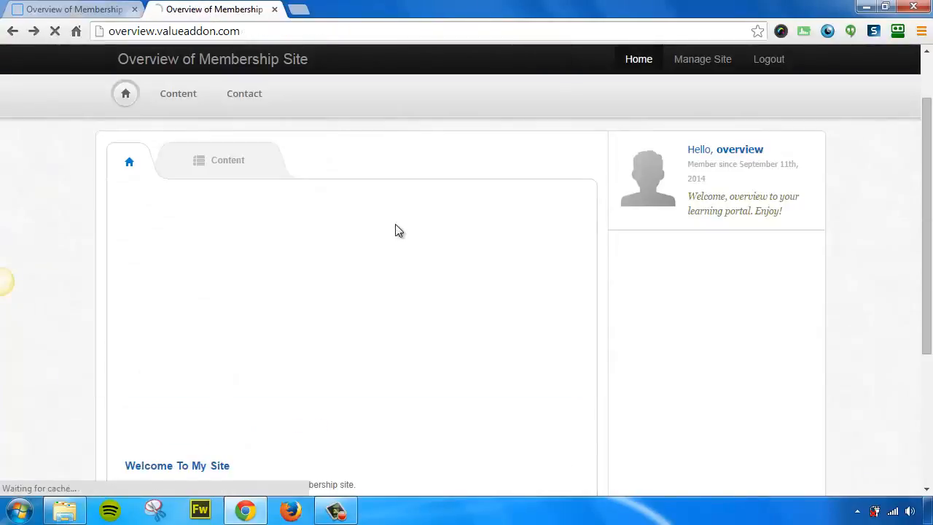
{"action": "left_click", "coordinate": [223, 165]}
{"action": "mouse_move", "coordinate": [250, 318]}
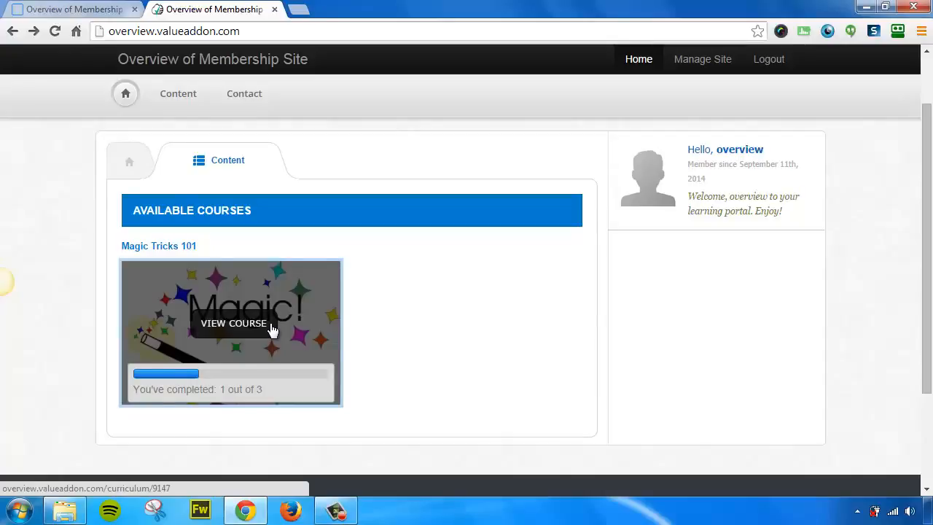
Step: In the site's control panel, create a blog post category named "Video Downloads"
{"action": "left_click", "coordinate": [89, 10]}
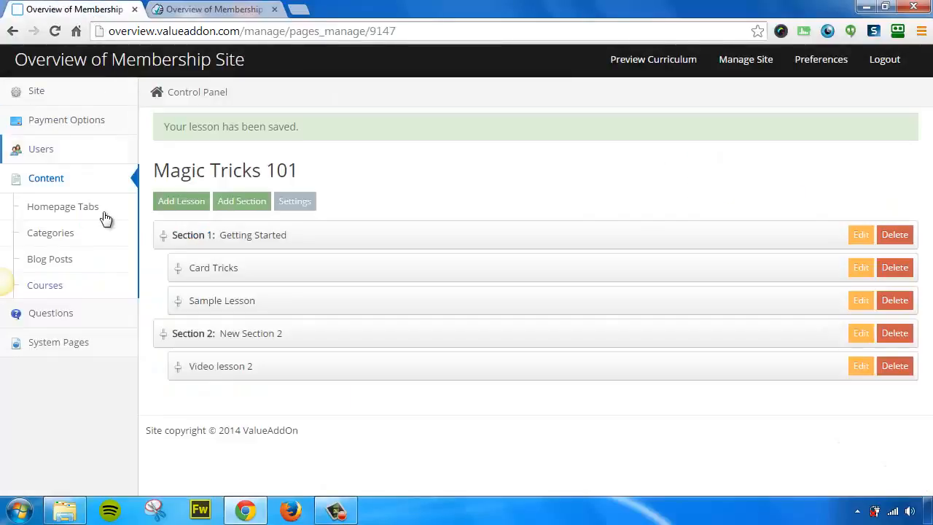
{"action": "left_click", "coordinate": [72, 258]}
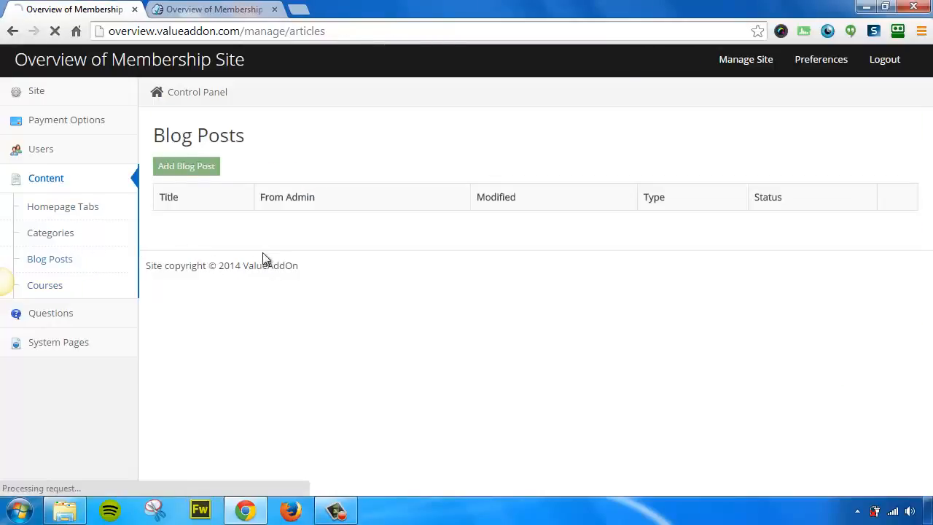
{"action": "left_click", "coordinate": [195, 173]}
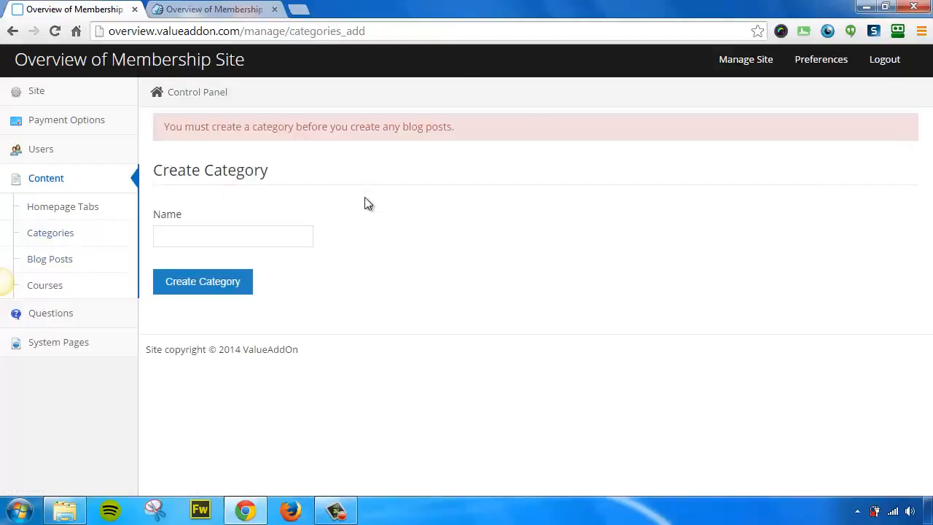
{"action": "left_click", "coordinate": [250, 237]}
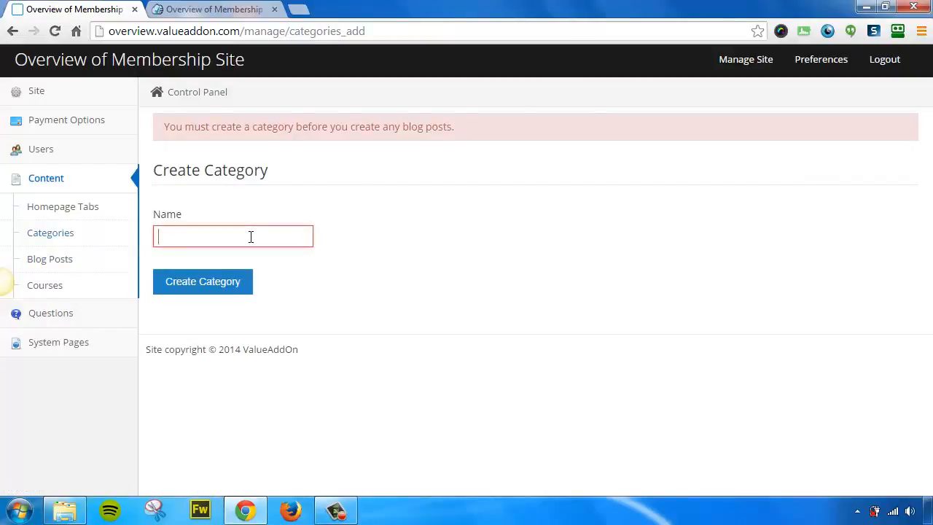
{"action": "type", "text": "Video Downlo"}
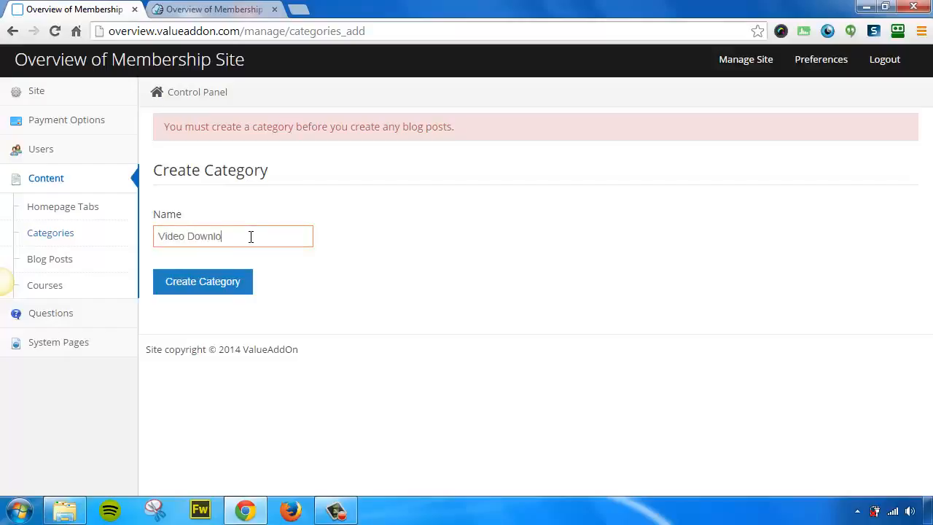
{"action": "type", "text": "ads"}
{"action": "left_click", "coordinate": [202, 287]}
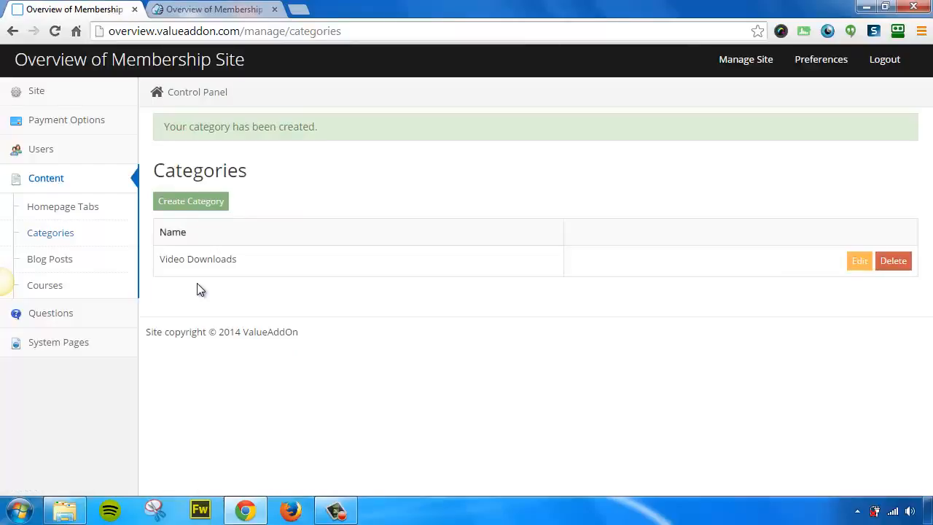
Step: Start a Text blog post titled "This is a sample video download blog post" with the summary "Download your video file in the tab to the right!"
{"action": "left_click", "coordinate": [78, 261]}
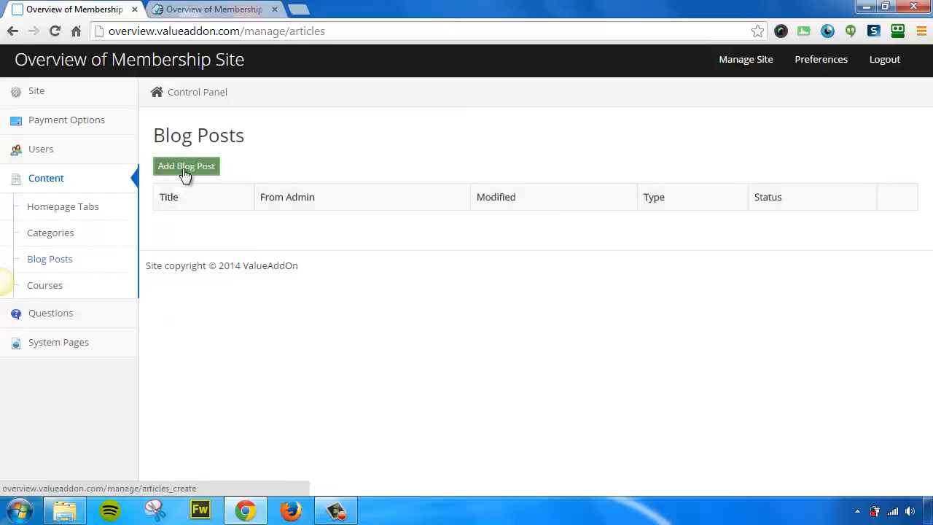
{"action": "left_click", "coordinate": [185, 170]}
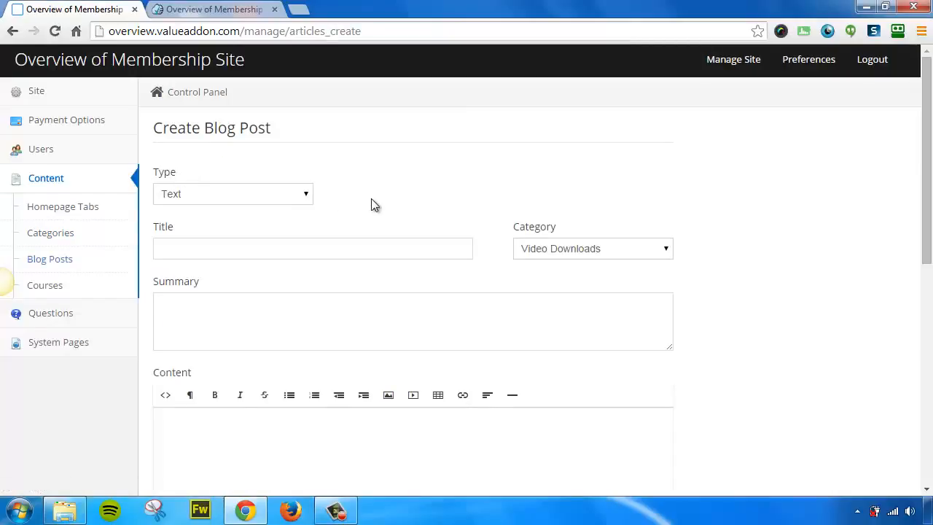
{"action": "left_click", "coordinate": [300, 197]}
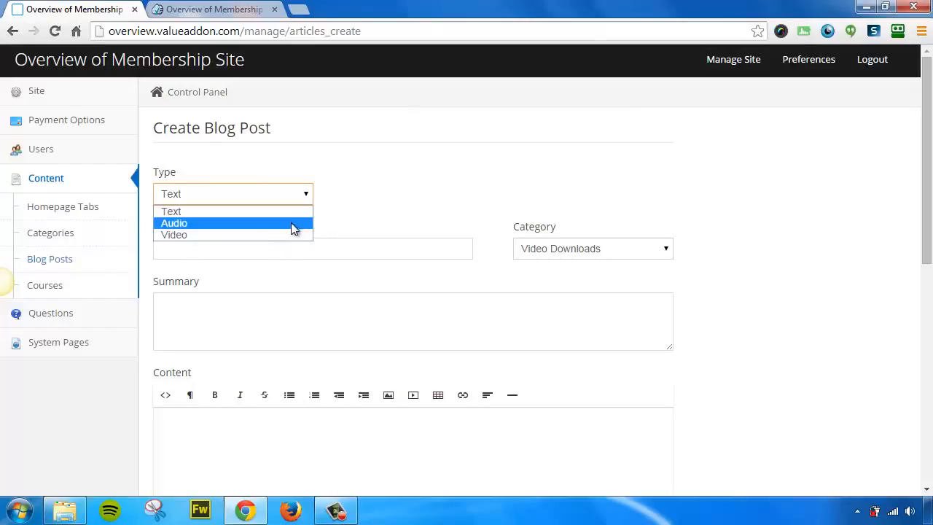
{"action": "left_click", "coordinate": [290, 213]}
{"action": "left_click", "coordinate": [284, 244]}
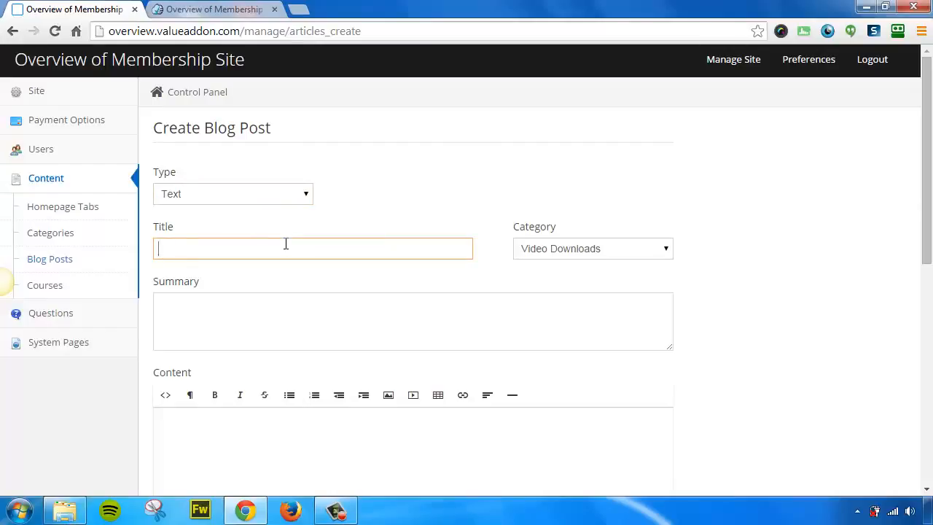
{"action": "type", "text": "This is a sample video download blog post"}
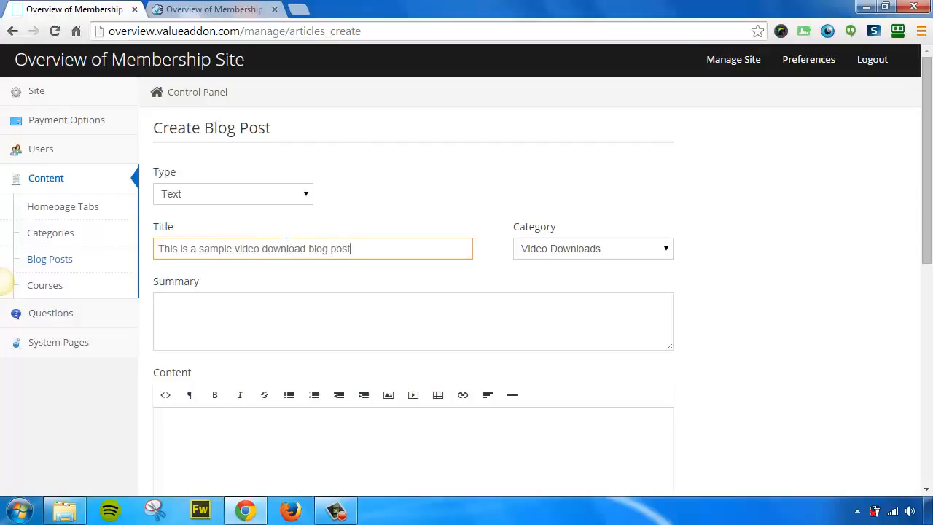
{"action": "key", "text": "Tab"}
{"action": "type", "text": "Download your"}
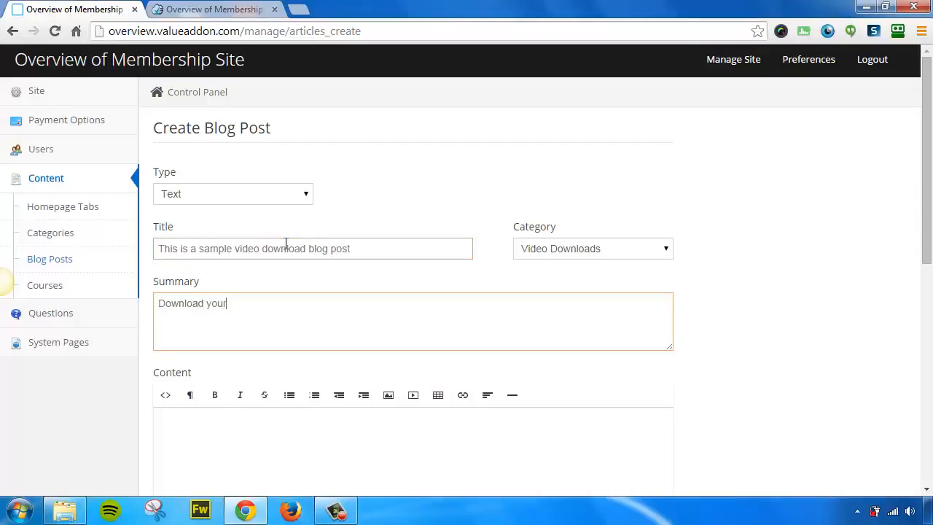
{"action": "type", "text": " video file in the tab to the right!"}
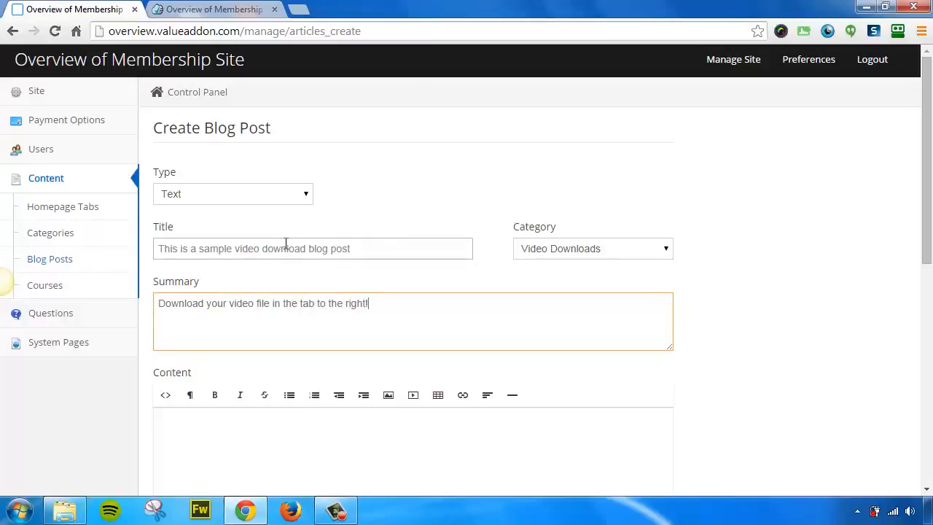
Step: Enter "Did you download your video file." as the blog post's content
{"action": "scroll", "coordinate": [387, 272], "scroll_direction": "down", "scroll_amount": 2}
{"action": "left_click", "coordinate": [367, 367]}
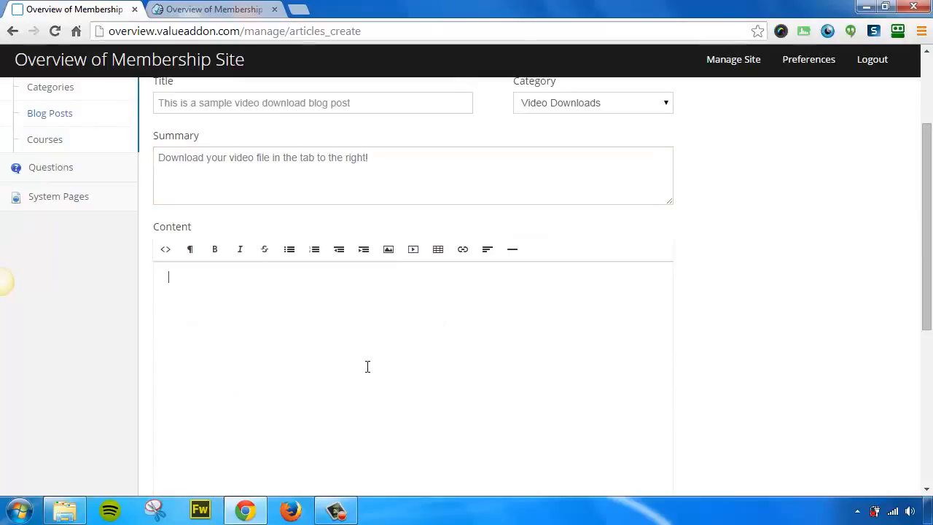
{"action": "type", "text": "Did you download "}
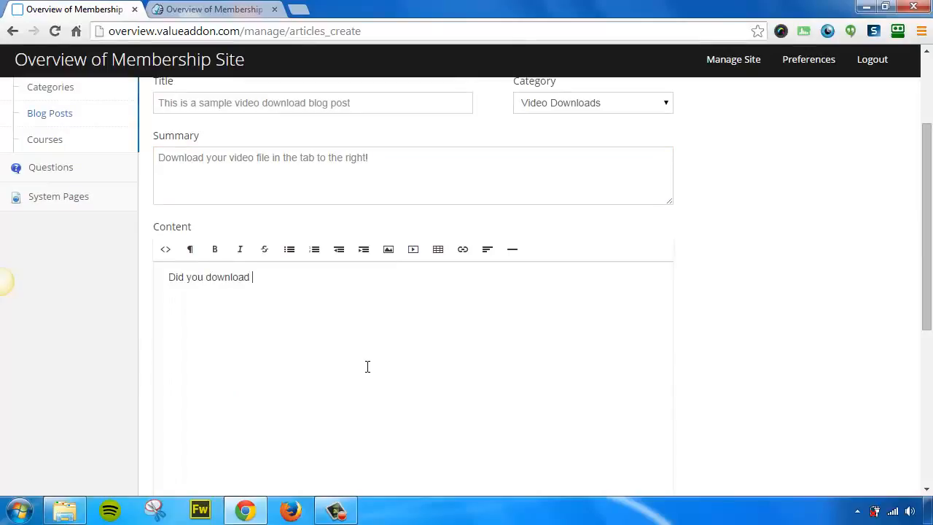
{"action": "type", "text": "your video file."}
Step: Attach the video file 1card_trick.mp4 to the blog post and publish it
{"action": "scroll", "coordinate": [421, 308], "scroll_direction": "down", "scroll_amount": 4}
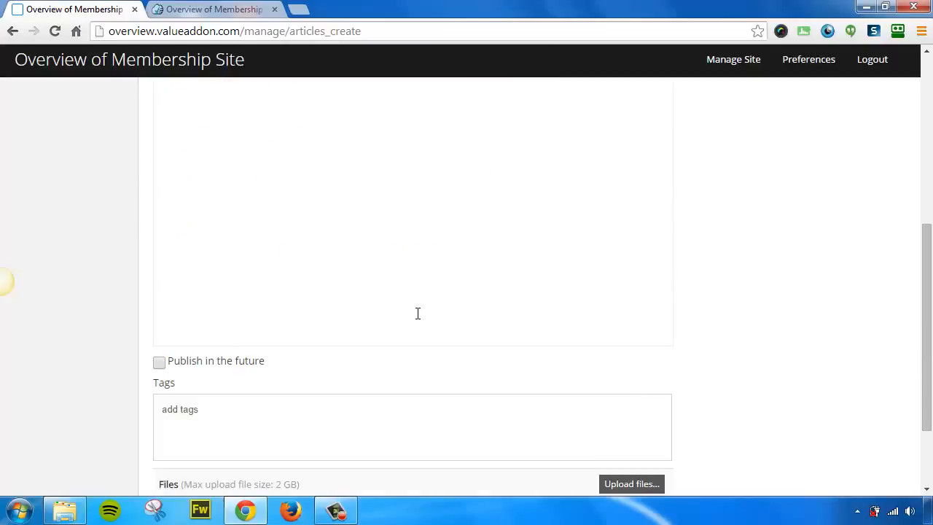
{"action": "scroll", "coordinate": [426, 324], "scroll_direction": "down", "scroll_amount": 1}
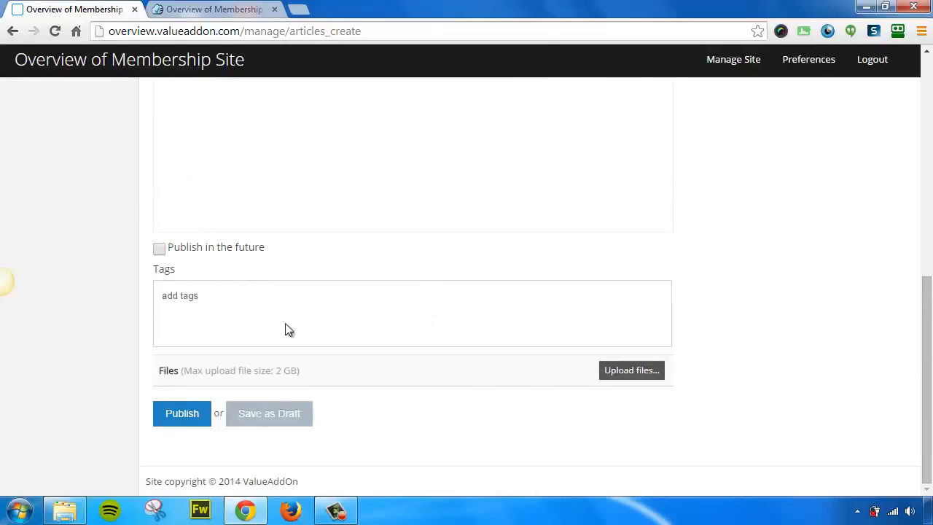
{"action": "left_click", "coordinate": [630, 372]}
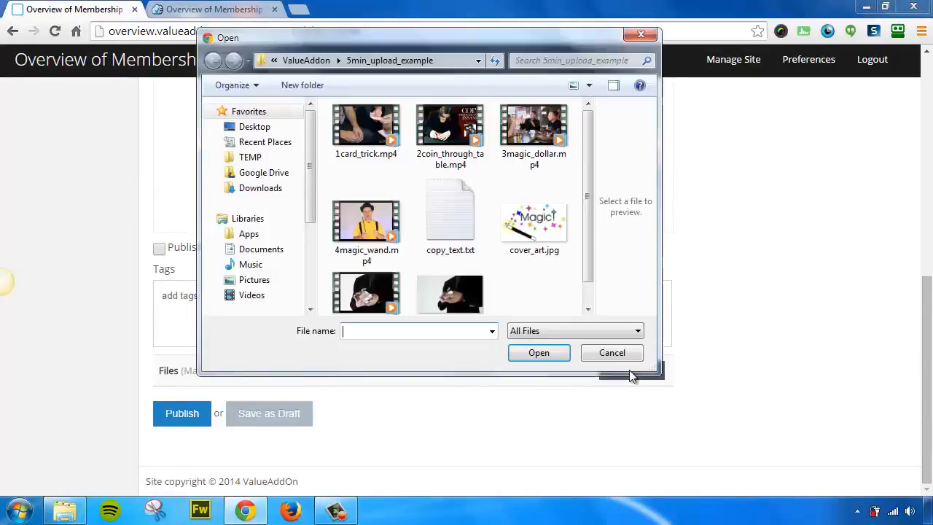
{"action": "left_click", "coordinate": [366, 128]}
{"action": "left_click", "coordinate": [539, 353]}
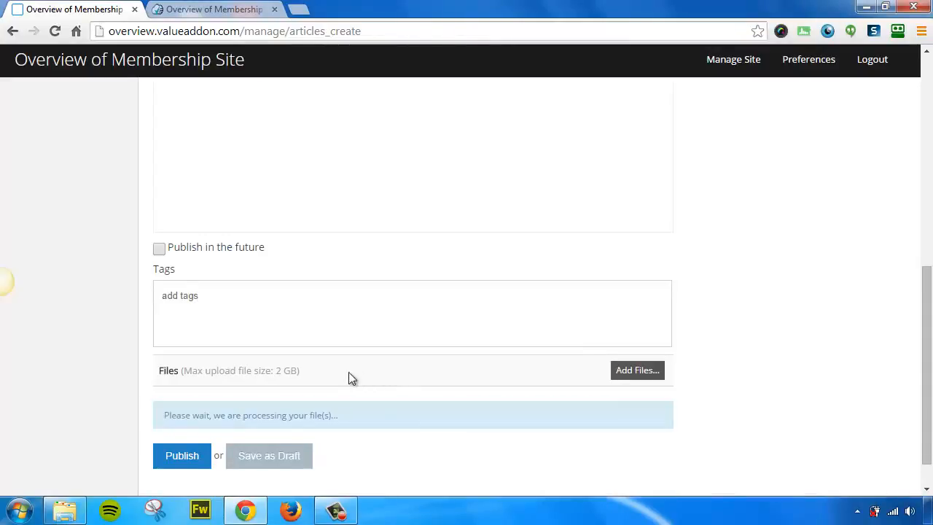
{"action": "scroll", "coordinate": [298, 356], "scroll_direction": "down", "scroll_amount": 1}
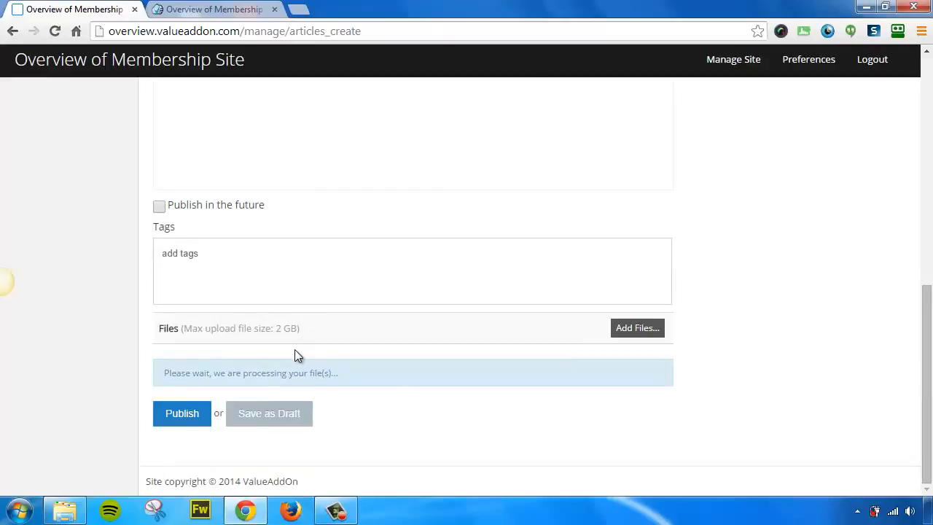
{"action": "left_click", "coordinate": [192, 450]}
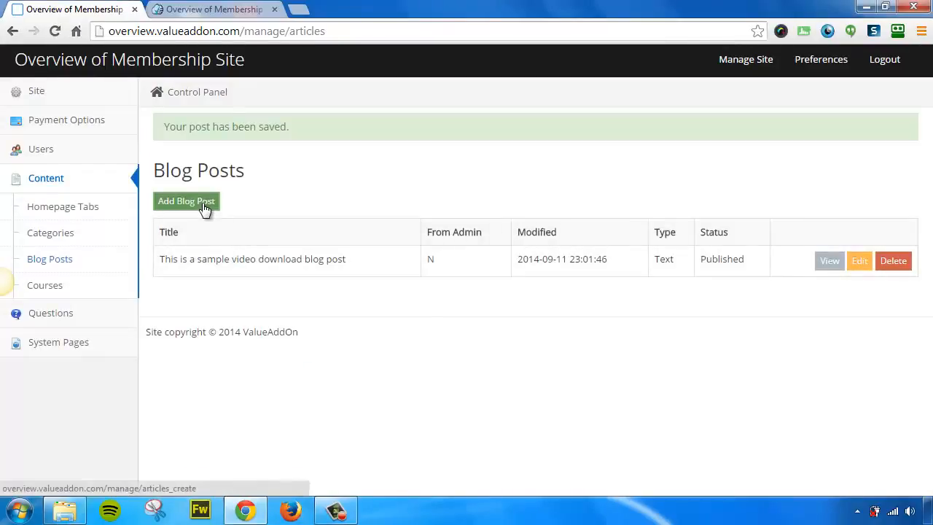
Step: Start a Video blog post titled "This is a video post again." with the summary "Another example goes here."
{"action": "left_click", "coordinate": [200, 204]}
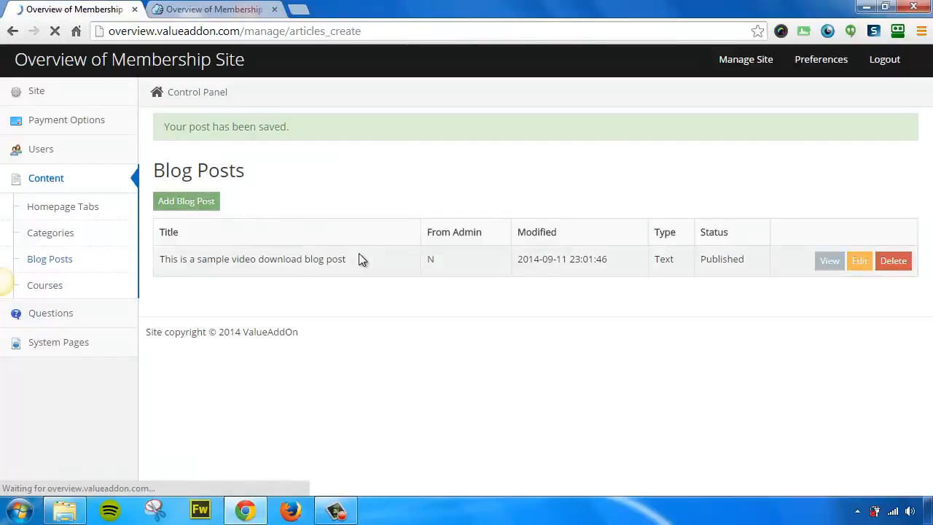
{"action": "left_click", "coordinate": [250, 196]}
{"action": "left_click", "coordinate": [239, 232]}
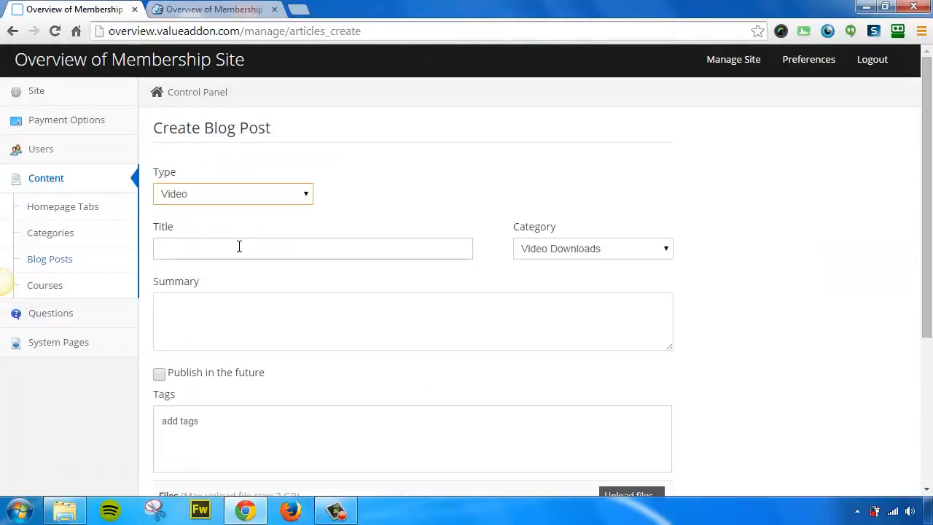
{"action": "left_click", "coordinate": [238, 248]}
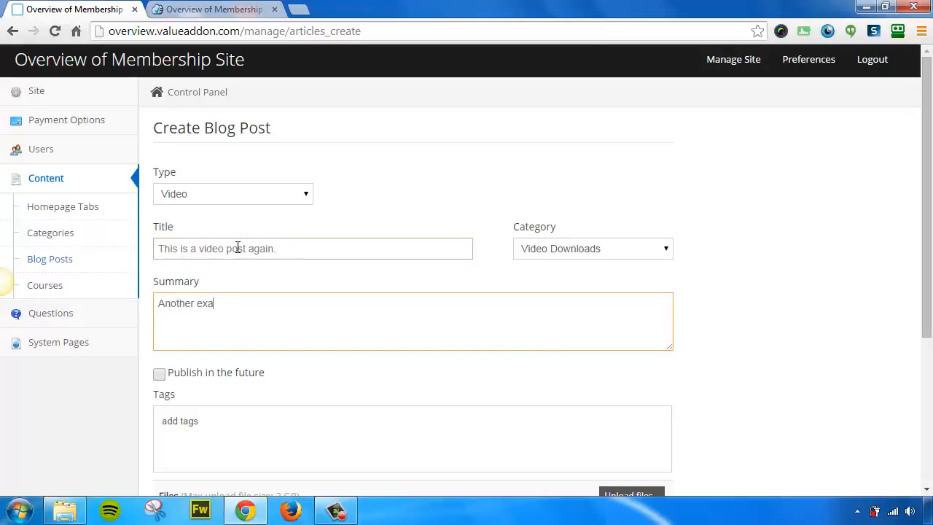
{"action": "type", "text": "goes here."}
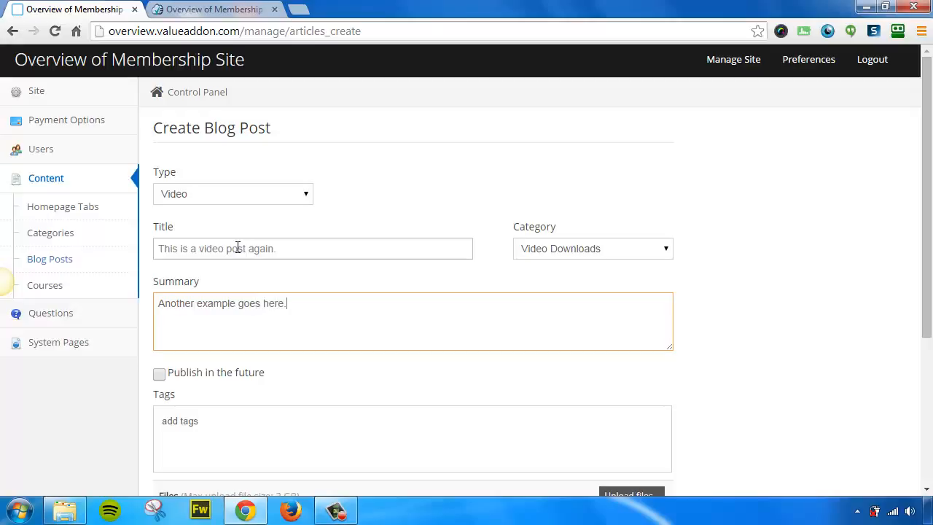
Step: Attach 2coin_through_table.mp4 to the video blog post and publish it
{"action": "scroll", "coordinate": [351, 270], "scroll_direction": "down", "scroll_amount": 2}
{"action": "left_click", "coordinate": [615, 353]}
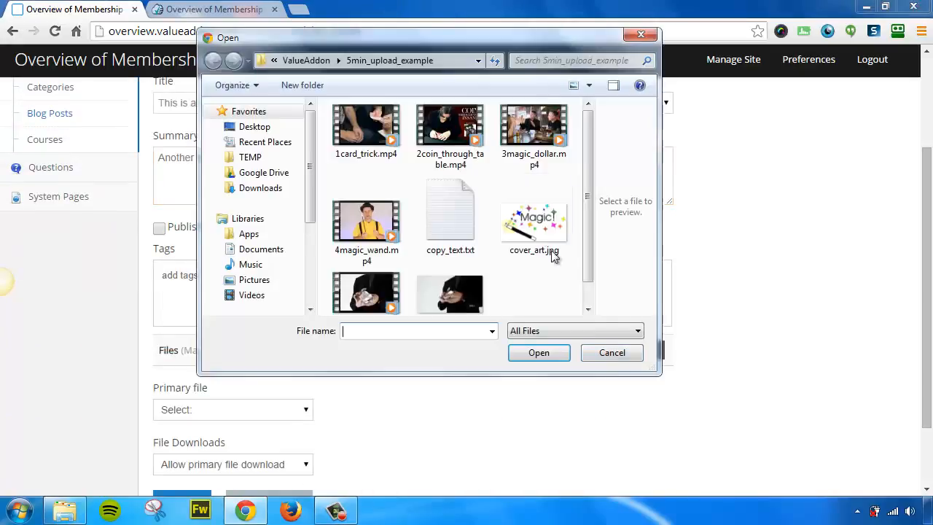
{"action": "left_click", "coordinate": [481, 162]}
{"action": "left_click", "coordinate": [539, 353]}
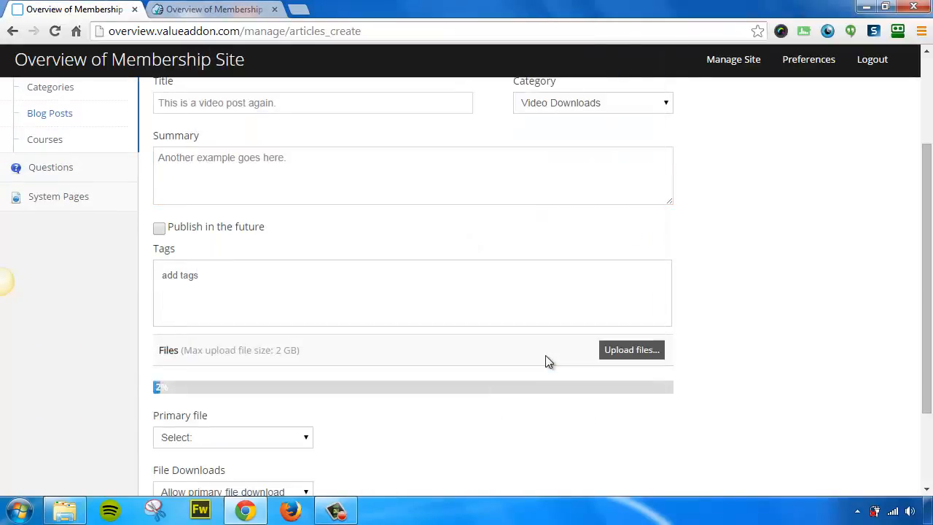
{"action": "scroll", "coordinate": [494, 408], "scroll_direction": "down", "scroll_amount": 2}
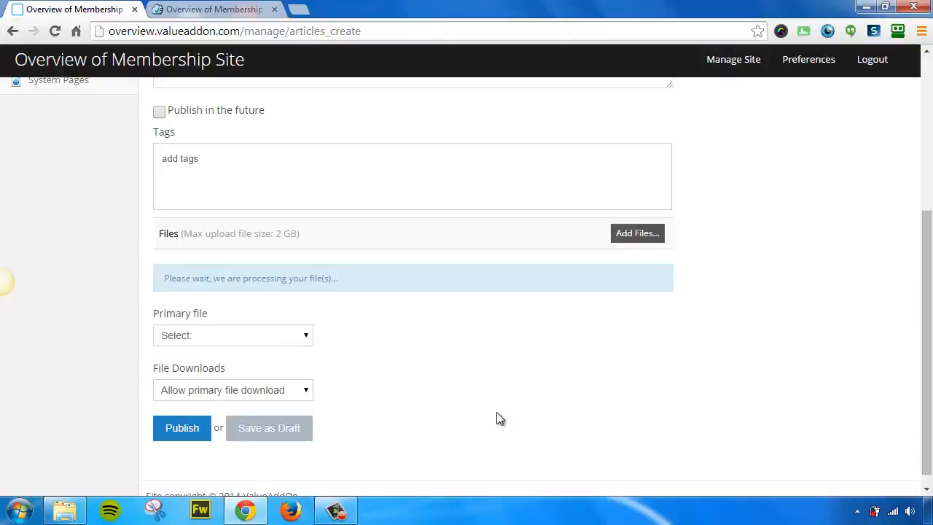
{"action": "left_click", "coordinate": [179, 459]}
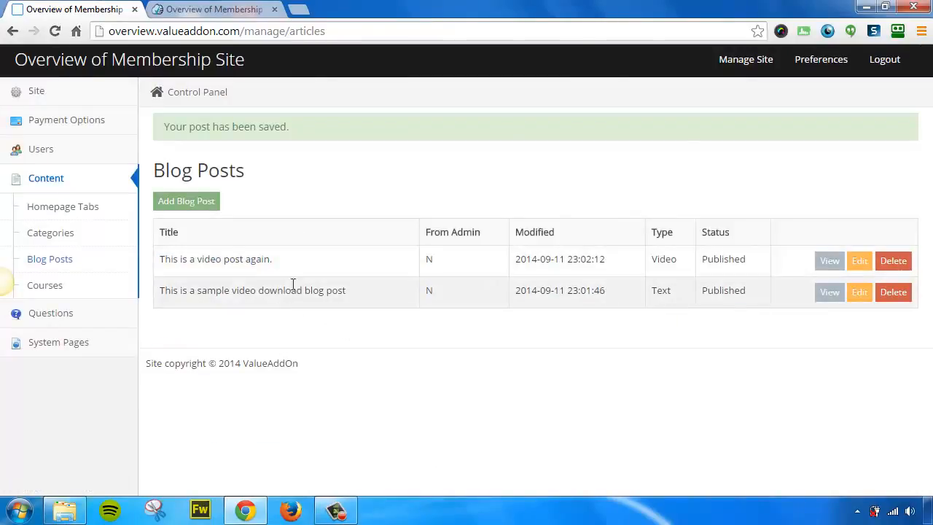
Step: Reload the member homepage, open the Video Downloads category from the available blog posts, and view the sample video download post
{"action": "left_click", "coordinate": [209, 11]}
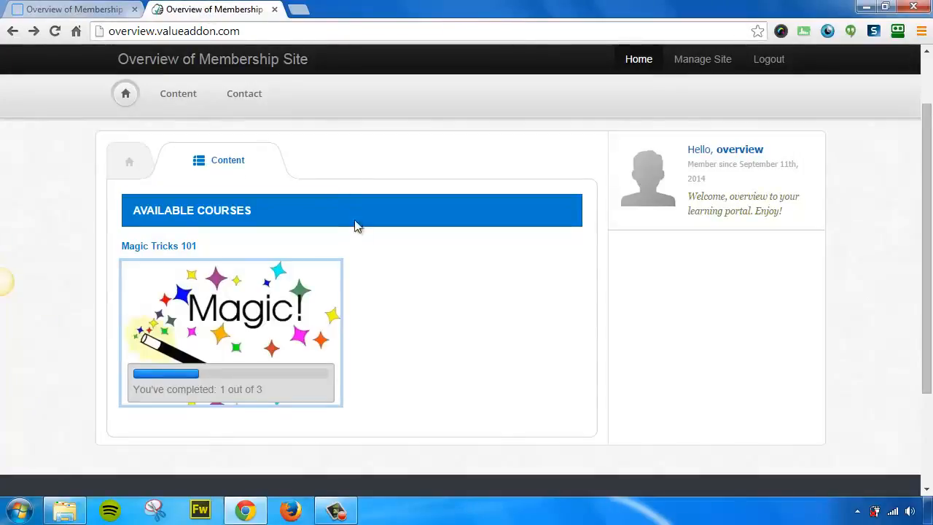
{"action": "left_click", "coordinate": [57, 31]}
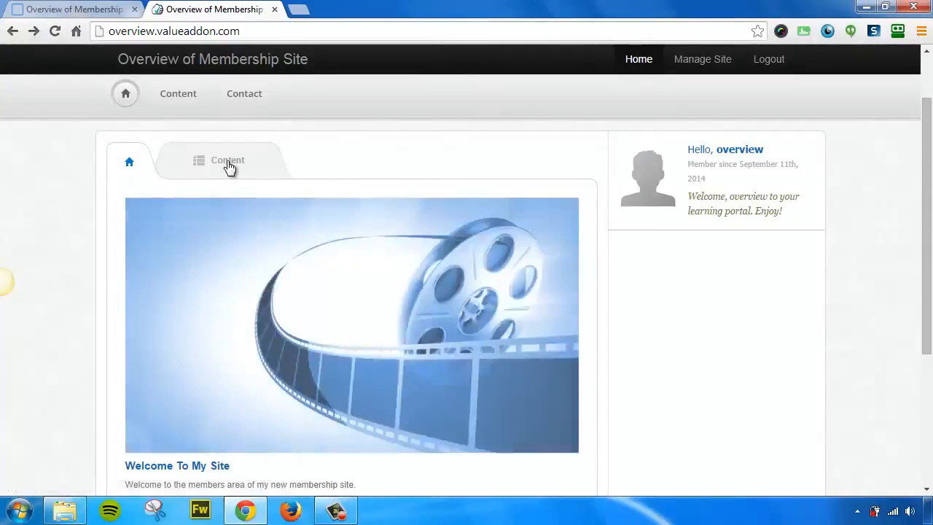
{"action": "left_click", "coordinate": [222, 163]}
{"action": "scroll", "coordinate": [437, 259], "scroll_direction": "down", "scroll_amount": 3}
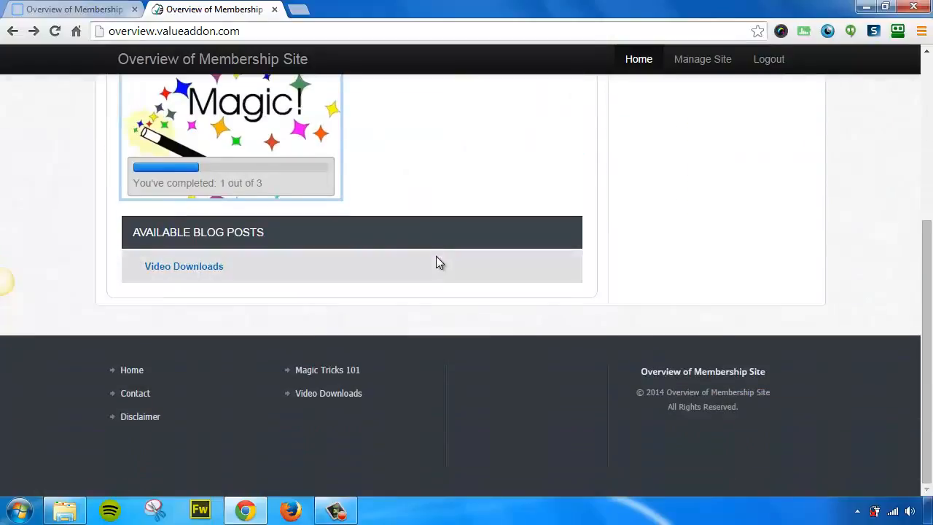
{"action": "left_click", "coordinate": [182, 269]}
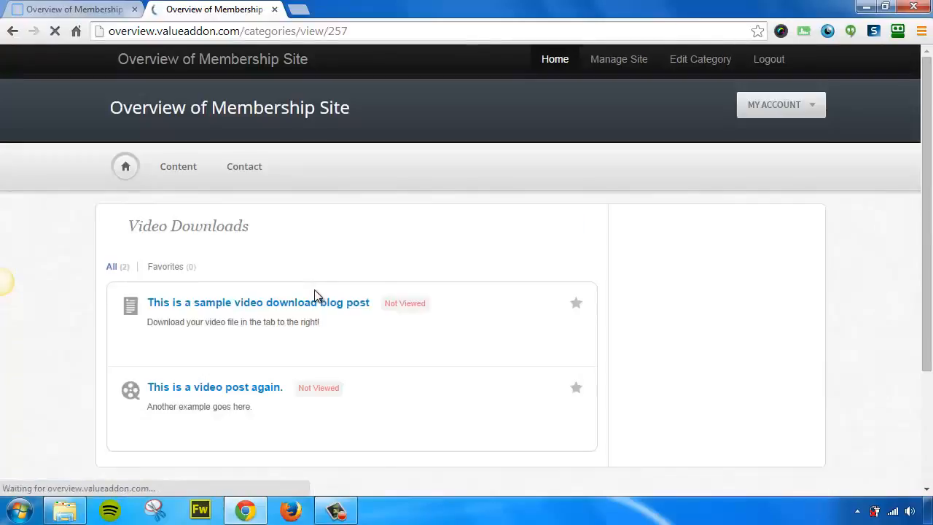
{"action": "scroll", "coordinate": [266, 244], "scroll_direction": "down", "scroll_amount": 1}
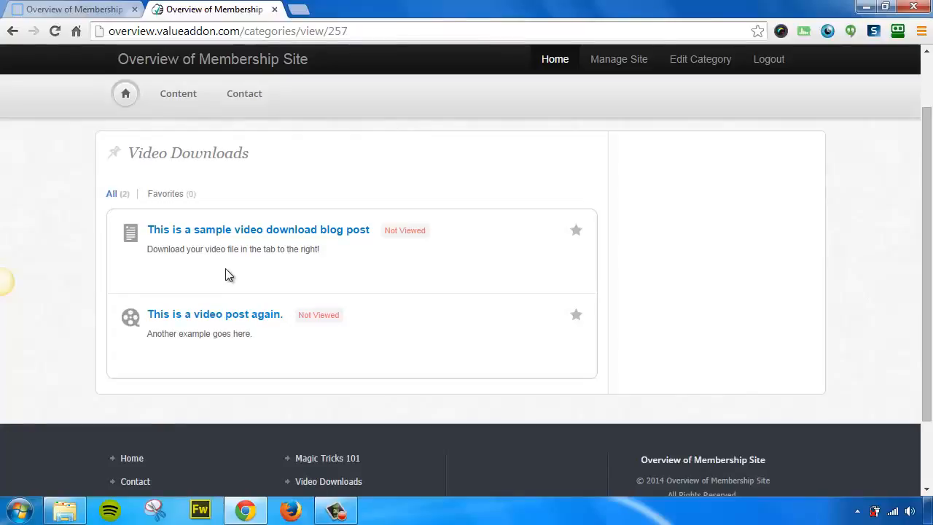
{"action": "left_click", "coordinate": [240, 230]}
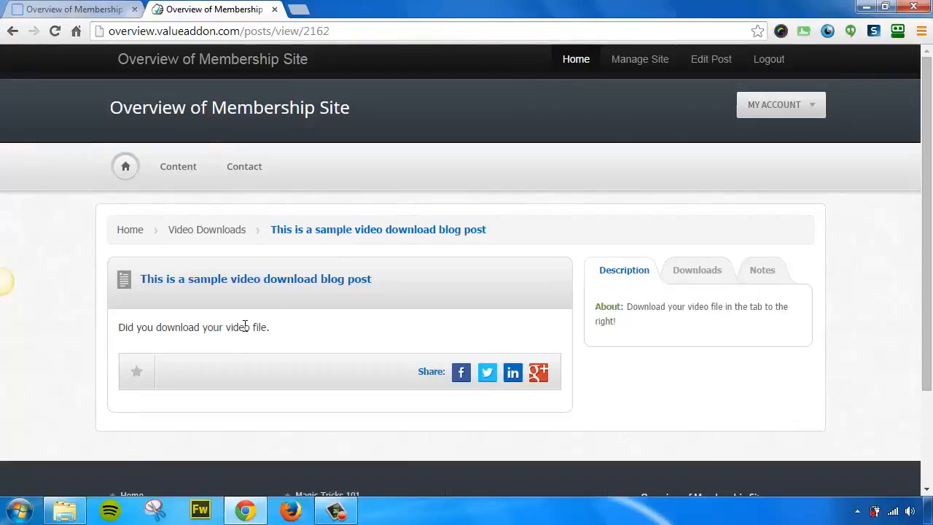
Step: Use the member site's content navigation to view the Magic Tricks 101 course and the Video Downloads category
{"action": "left_click", "coordinate": [182, 178]}
{"action": "mouse_move", "coordinate": [188, 180]}
{"action": "left_click", "coordinate": [191, 208]}
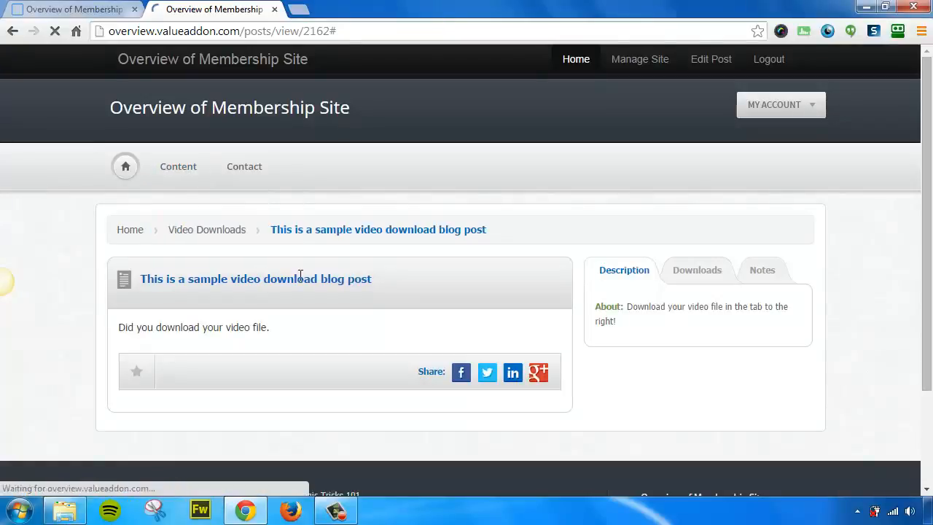
{"action": "mouse_move", "coordinate": [208, 179]}
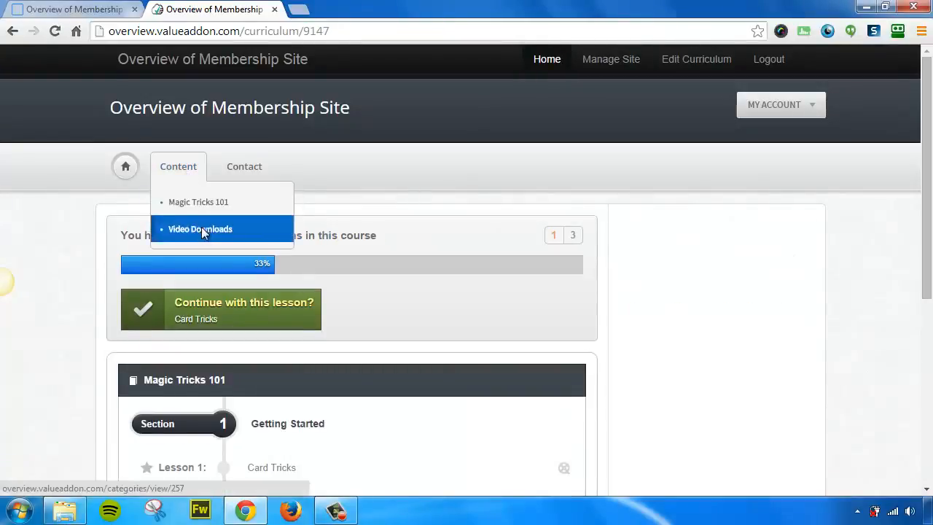
{"action": "left_click", "coordinate": [202, 228]}
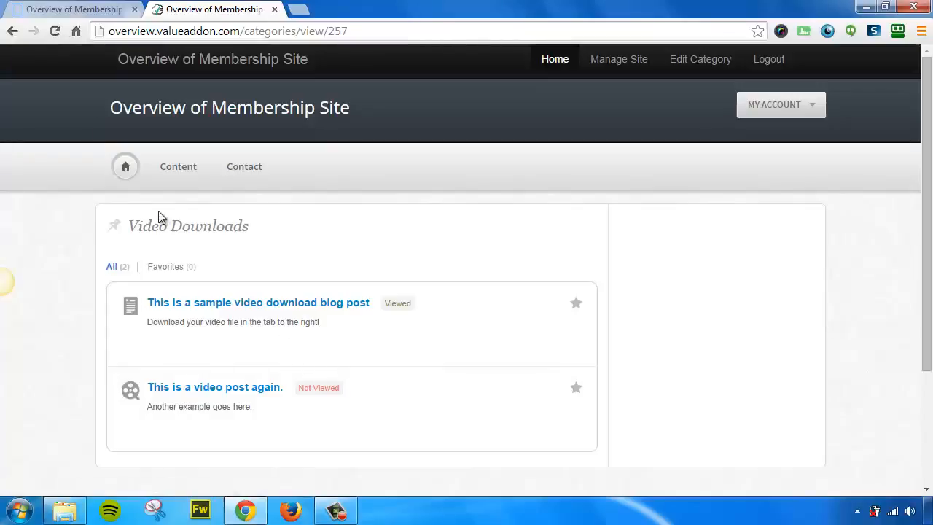
Step: Return to the member homepage and view its available courses and blog posts
{"action": "left_click", "coordinate": [125, 166]}
{"action": "left_click", "coordinate": [223, 234]}
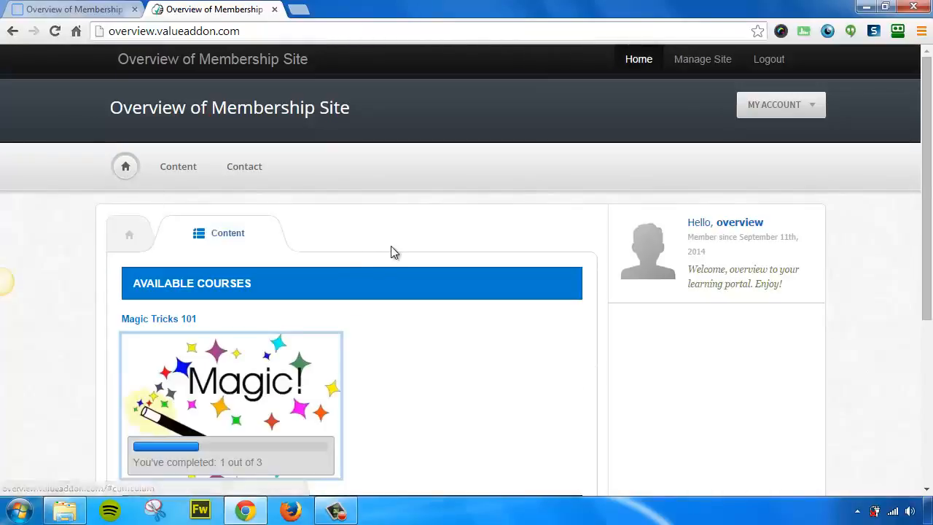
{"action": "scroll", "coordinate": [423, 260], "scroll_direction": "down", "scroll_amount": 2}
{"action": "scroll", "coordinate": [508, 418], "scroll_direction": "up", "scroll_amount": 1}
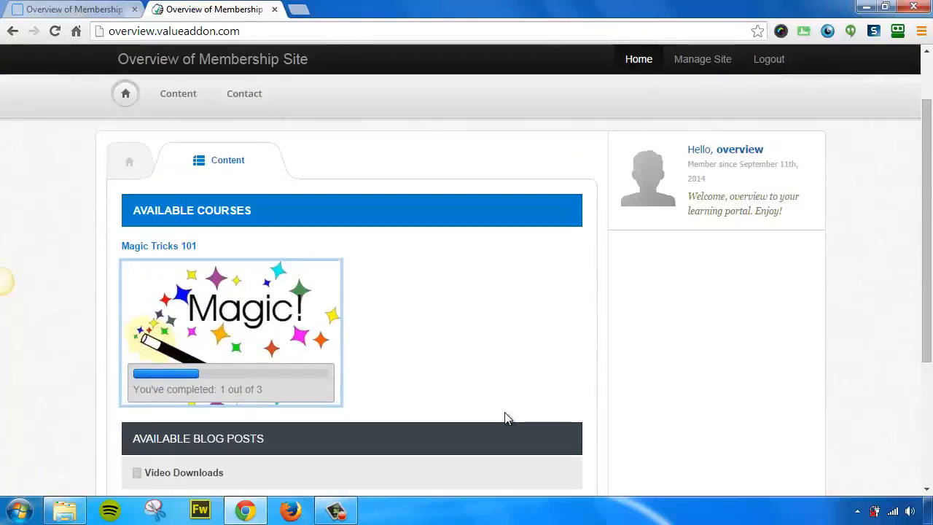